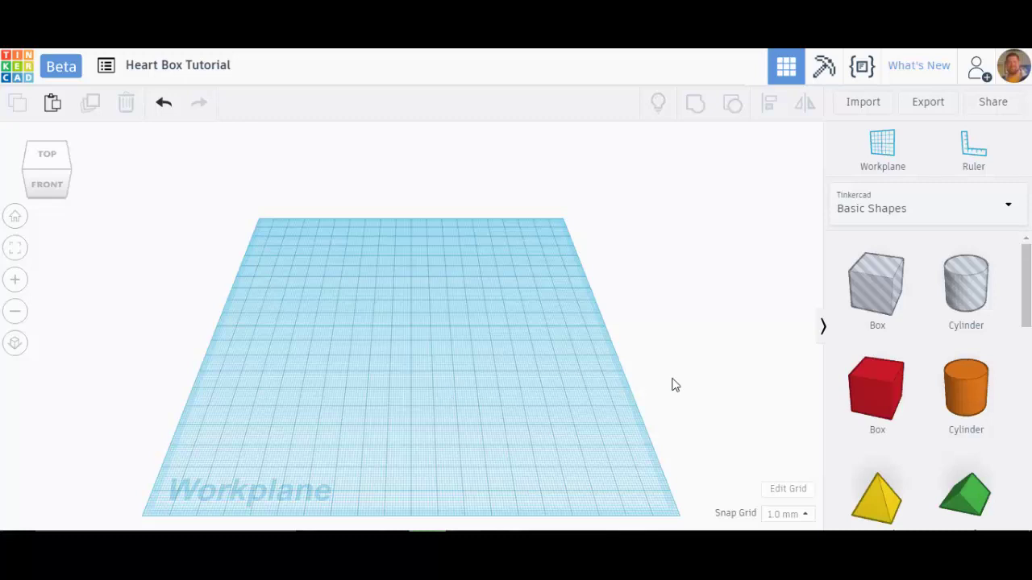
Step: Drop one red Box and two orange Cylinders onto the workplane, one cylinder beside and one behind the box
{"action": "left_click", "coordinate": [873, 391]}
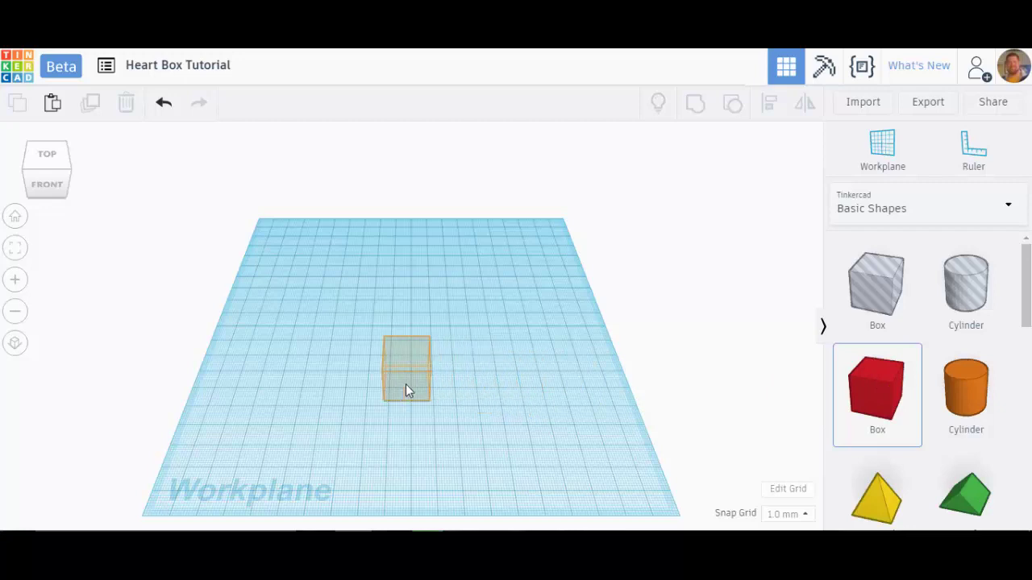
{"action": "left_click", "coordinate": [410, 385]}
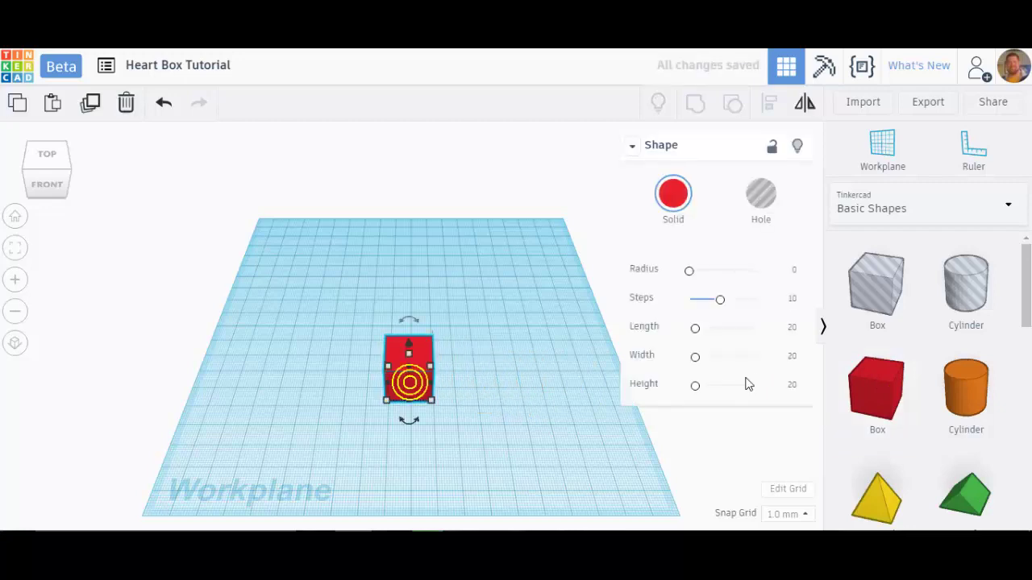
{"action": "left_click", "coordinate": [959, 387]}
{"action": "left_click", "coordinate": [453, 369]}
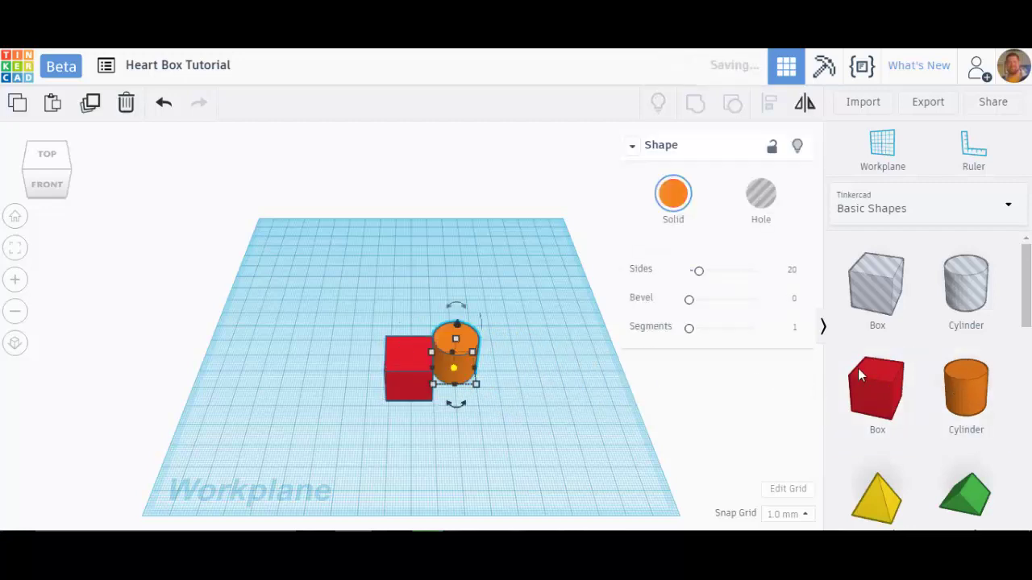
{"action": "left_click", "coordinate": [977, 389]}
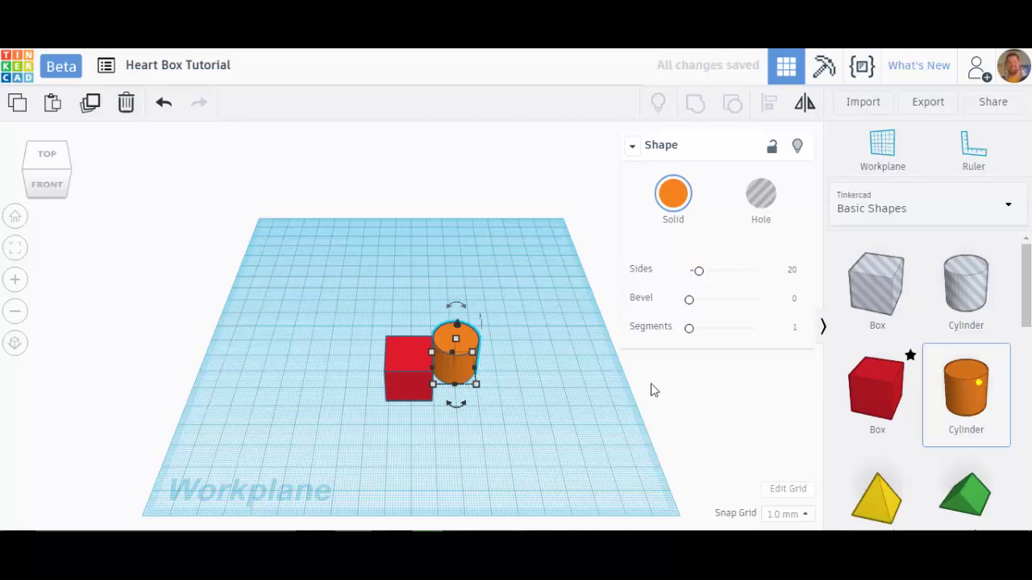
{"action": "left_click", "coordinate": [407, 344]}
Step: Slide one cylinder halfway over the box's back edge and the other over its side edge
{"action": "scroll", "coordinate": [427, 367], "scroll_direction": "up", "scroll_amount": 4}
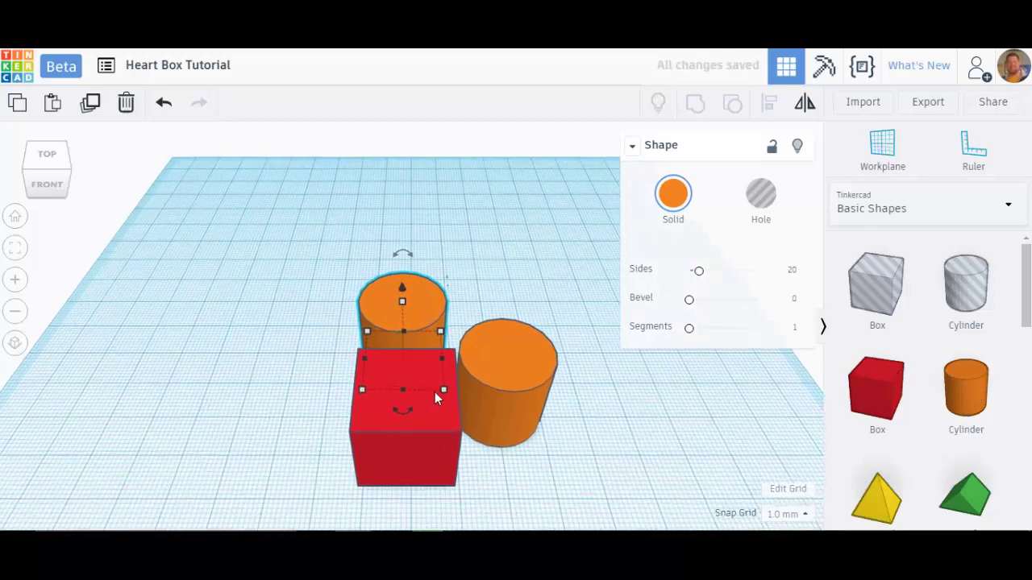
{"action": "scroll", "coordinate": [431, 347], "scroll_direction": "up", "scroll_amount": 2}
{"action": "left_click_drag", "start_coordinate": [430, 309], "coordinate": [437, 377]}
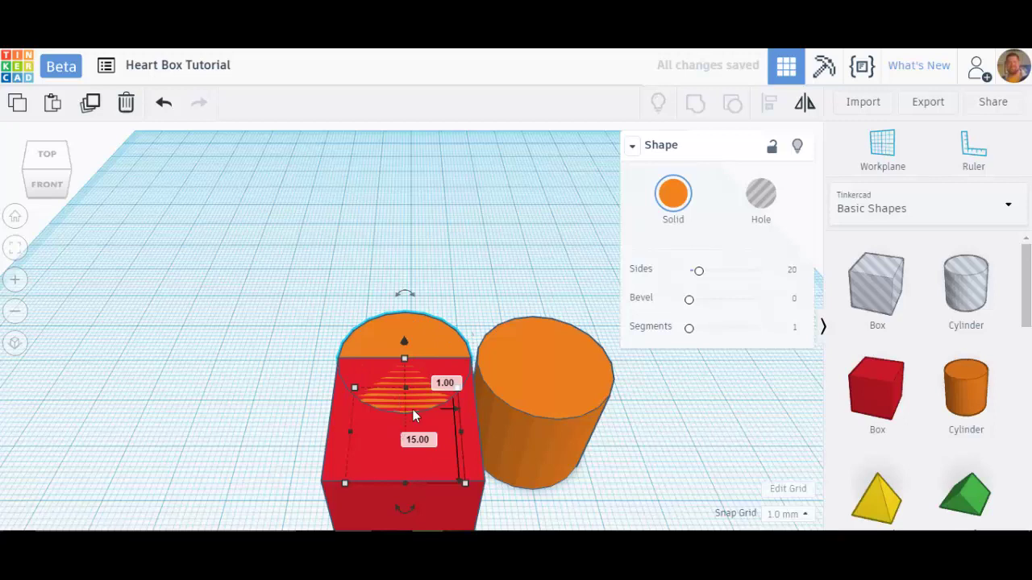
{"action": "left_click_drag", "start_coordinate": [544, 367], "coordinate": [478, 416]}
{"action": "left_click", "coordinate": [589, 425]}
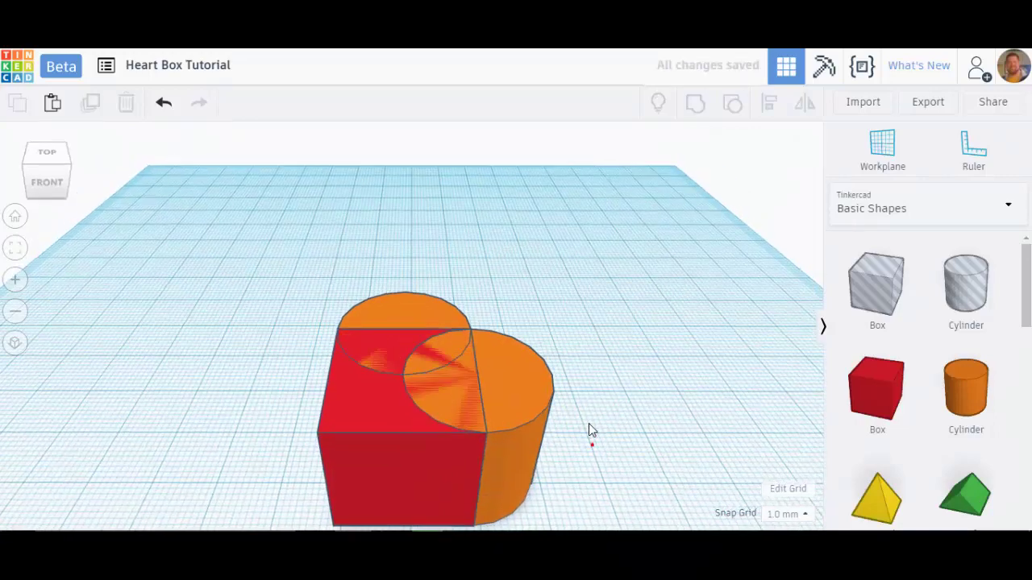
{"action": "right_click_drag", "start_coordinate": [588, 426], "coordinate": [639, 453]}
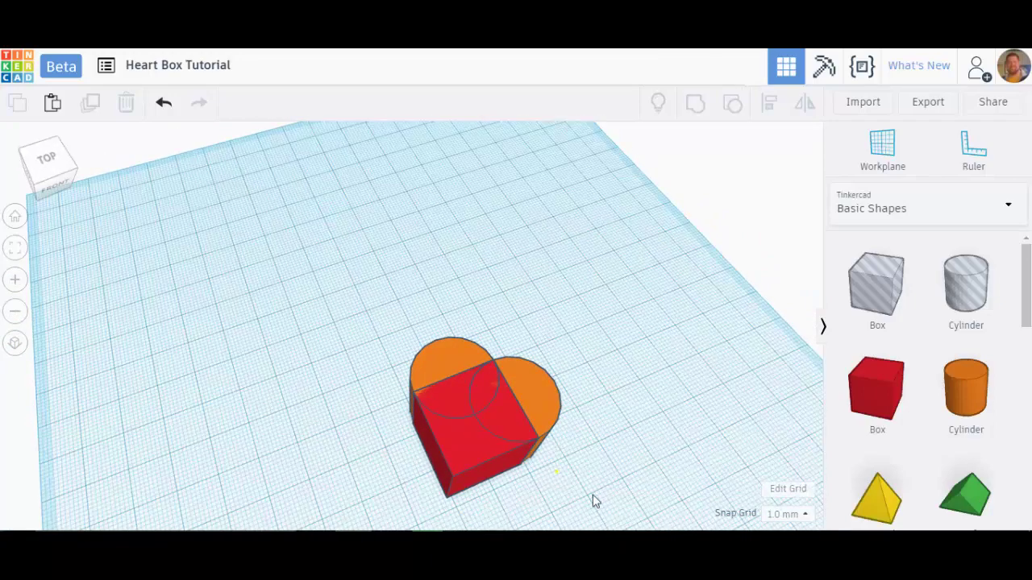
Step: Group the box and both cylinders into one 30 × 30 mm red heart and shift it up-left
{"action": "mouse_move", "coordinate": [599, 497]}
{"action": "left_mouse_down"}
{"action": "mouse_move", "coordinate": [409, 368]}
{"action": "mouse_move", "coordinate": [376, 315]}
{"action": "left_mouse_up"}
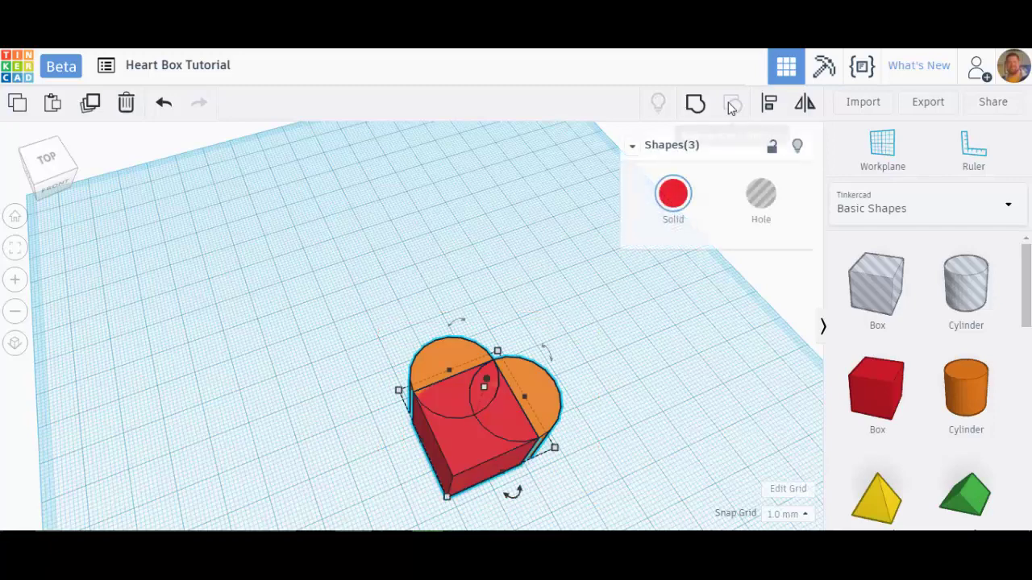
{"action": "left_click", "coordinate": [695, 103]}
{"action": "left_click", "coordinate": [627, 364]}
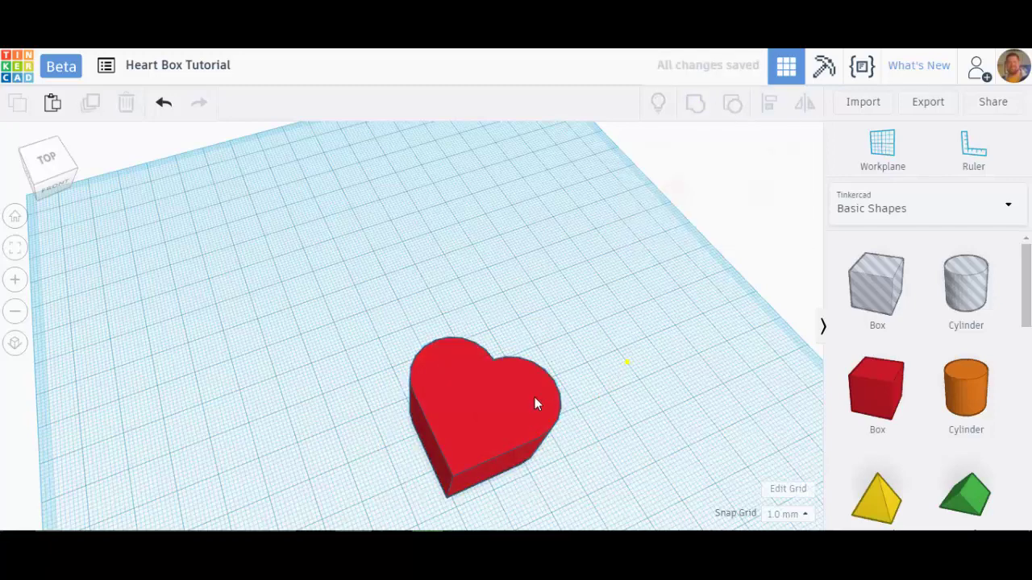
{"action": "left_click_drag", "start_coordinate": [517, 407], "coordinate": [400, 359]}
Step: Duplicate the red heart
{"action": "left_click", "coordinate": [502, 352]}
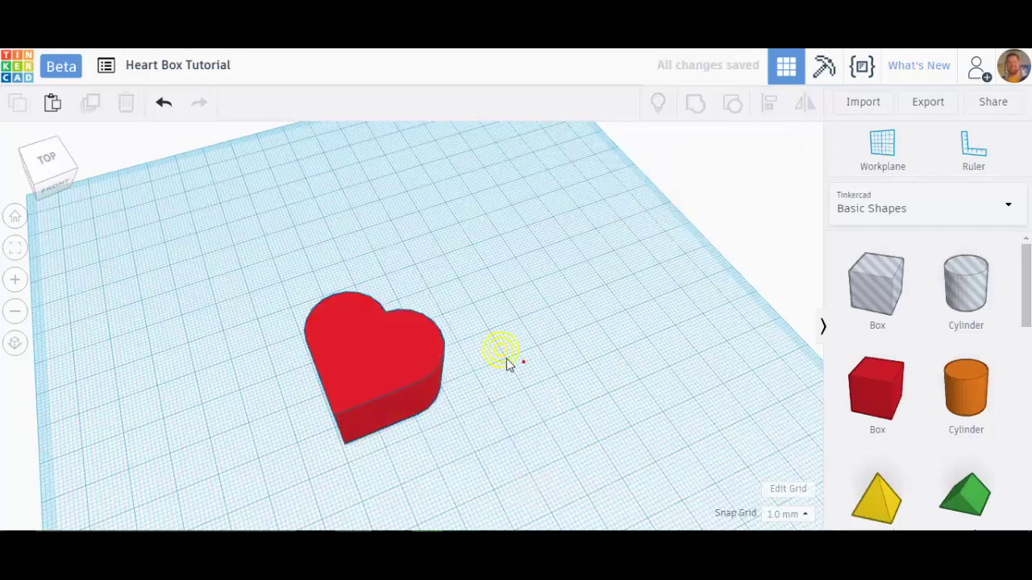
{"action": "right_click_drag", "start_coordinate": [502, 351], "coordinate": [489, 350]}
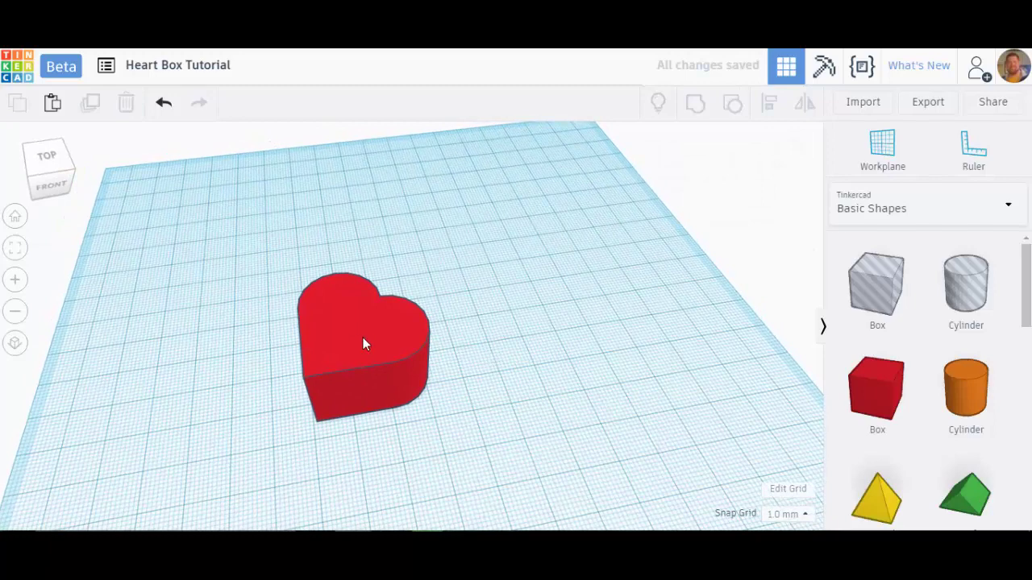
{"action": "left_click", "coordinate": [366, 342]}
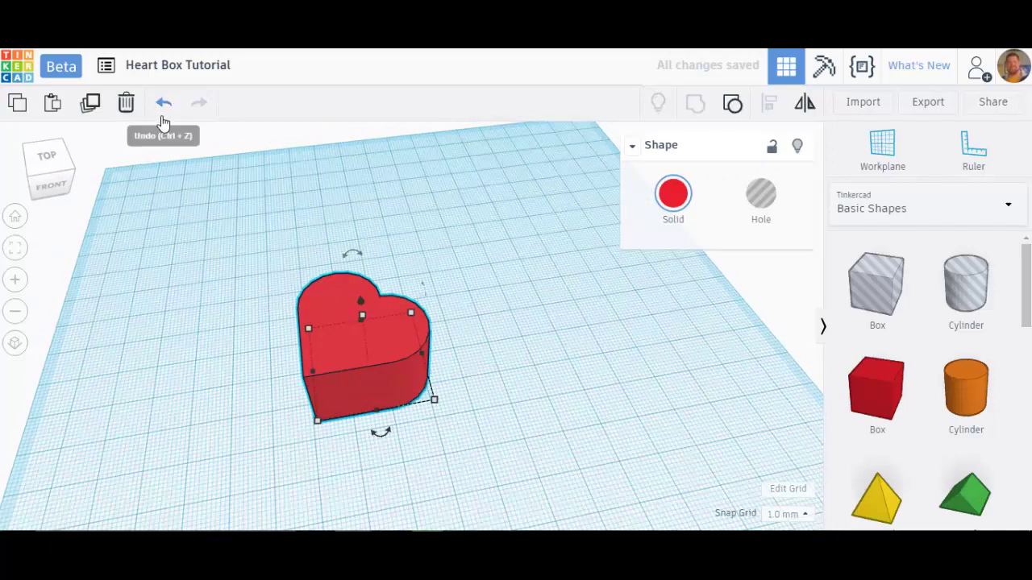
{"action": "left_click", "coordinate": [91, 104]}
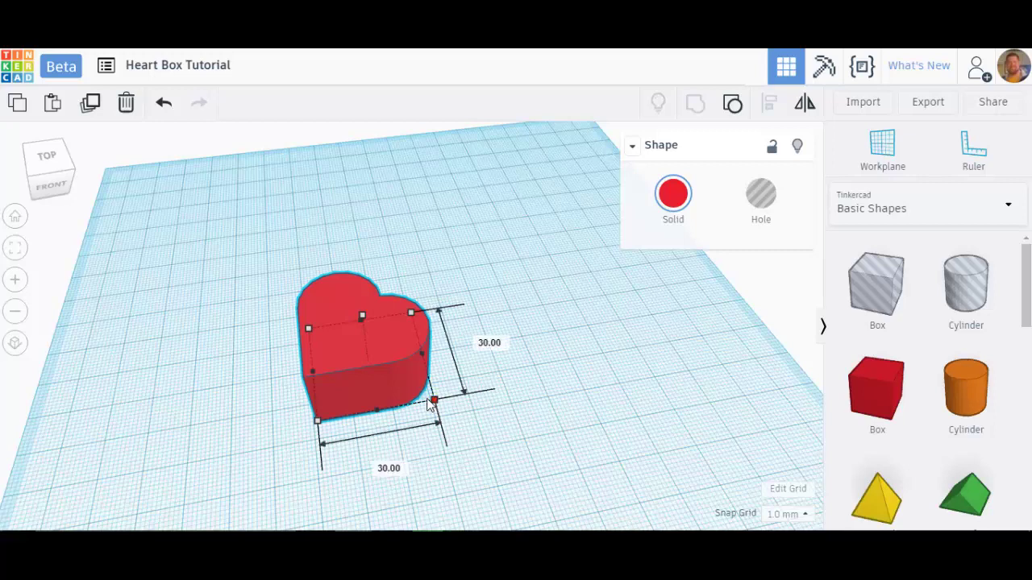
Step: Shrink the heart copy to 25 mm across and nudge it to sit centred inside the original
{"action": "left_click_drag", "start_coordinate": [433, 400], "coordinate": [410, 393]}
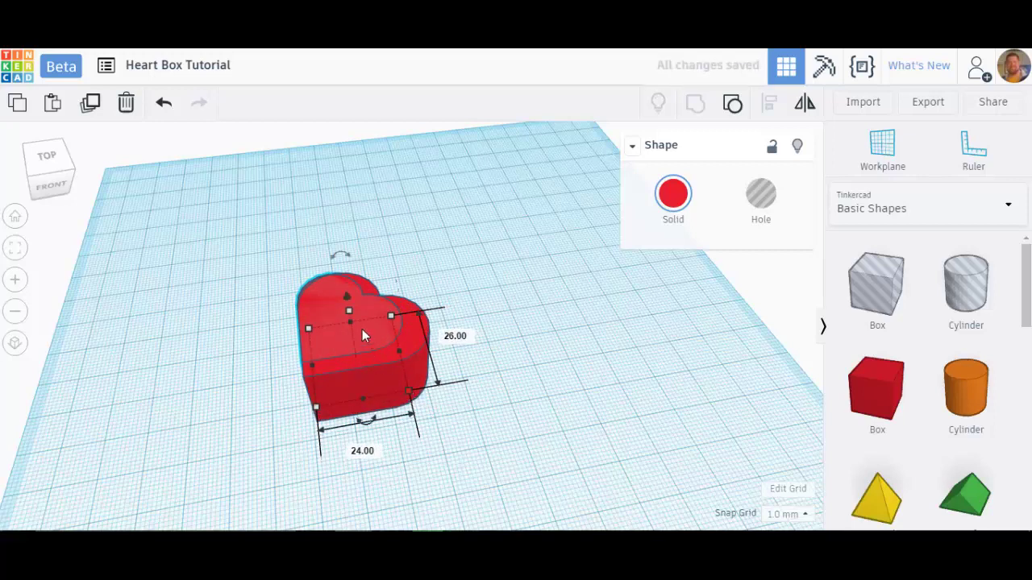
{"action": "key", "text": "Right"}
{"action": "key", "text": "Right"}
{"action": "key", "text": "Down"}
{"action": "key", "text": "Down"}
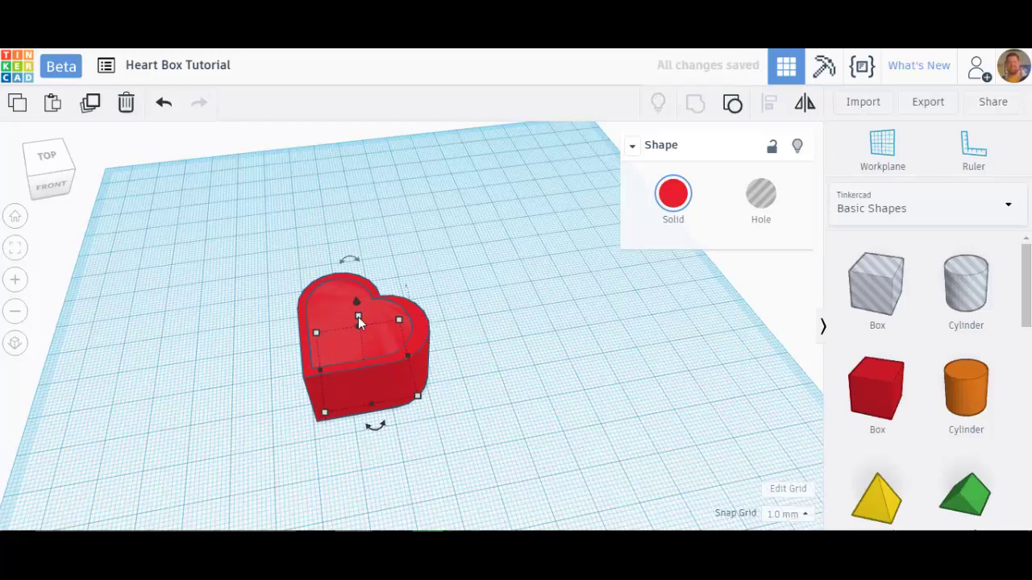
{"action": "right_click_drag", "start_coordinate": [489, 306], "coordinate": [522, 354]}
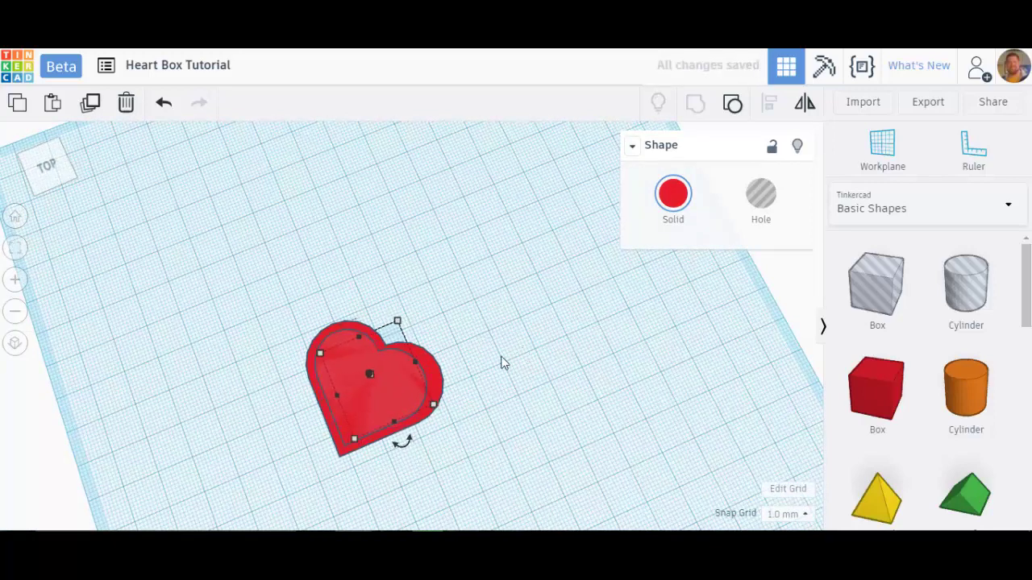
{"action": "mouse_move", "coordinate": [416, 361]}
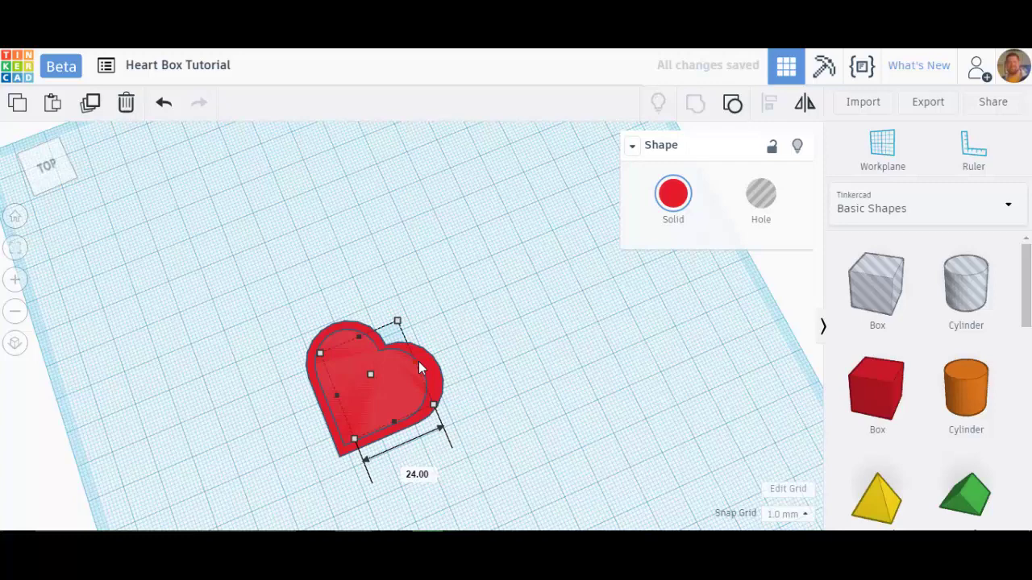
{"action": "left_click_drag", "start_coordinate": [418, 361], "coordinate": [420, 361]}
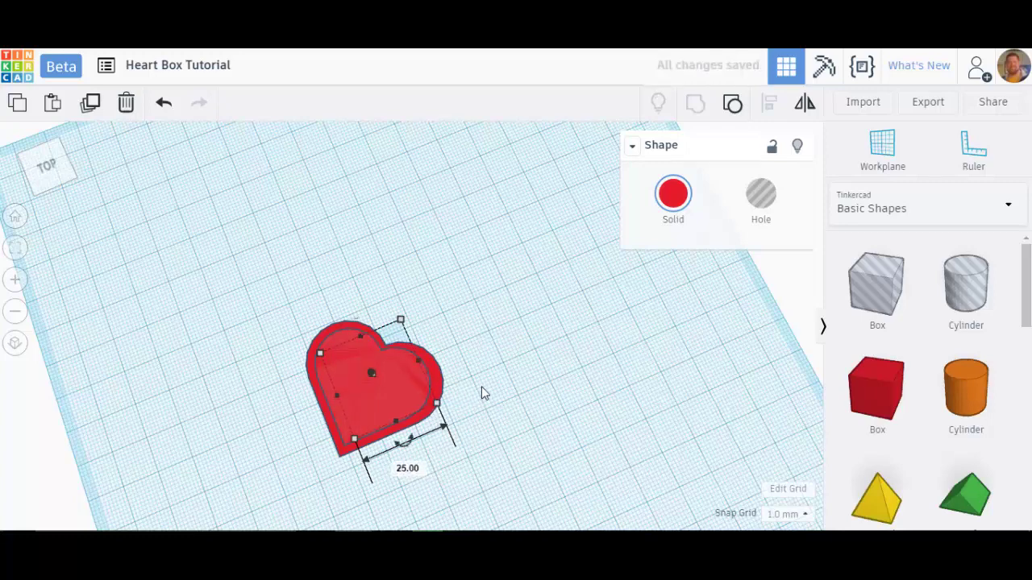
{"action": "right_click_drag", "start_coordinate": [508, 401], "coordinate": [482, 365]}
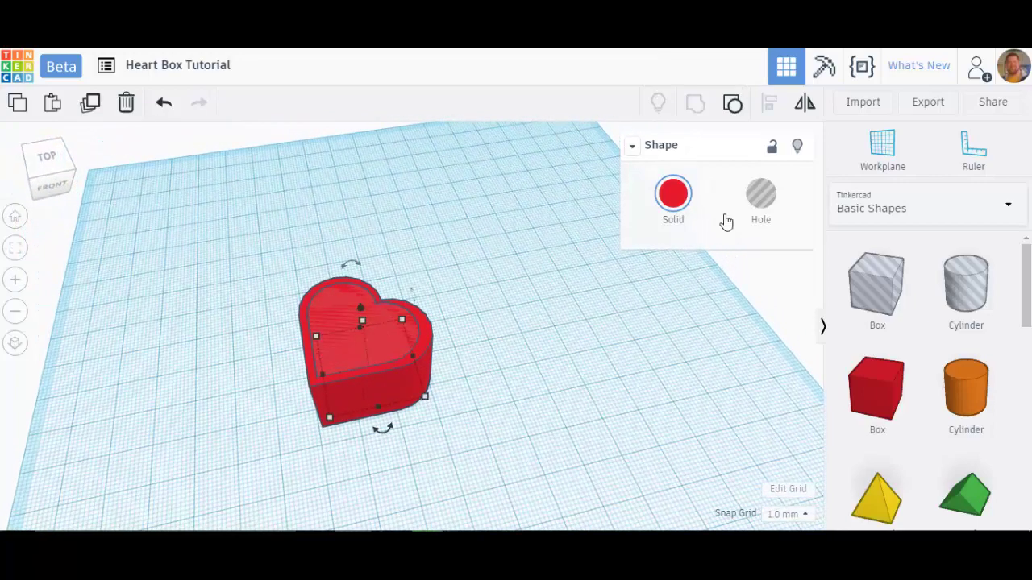
Step: Make the inner heart a hole and raise its height from 20 to 30 mm
{"action": "left_click", "coordinate": [766, 198]}
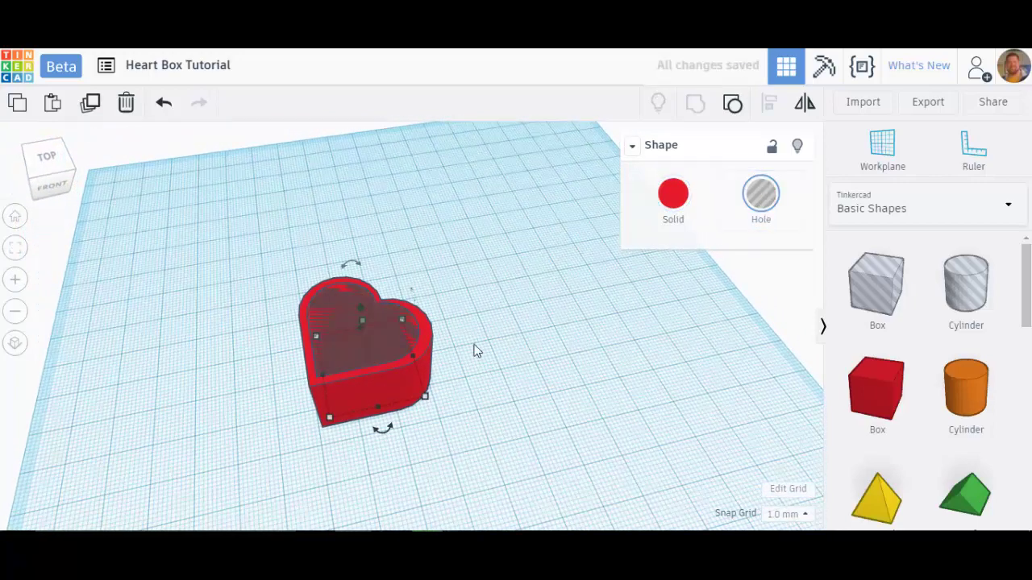
{"action": "right_click_drag", "start_coordinate": [525, 384], "coordinate": [502, 373]}
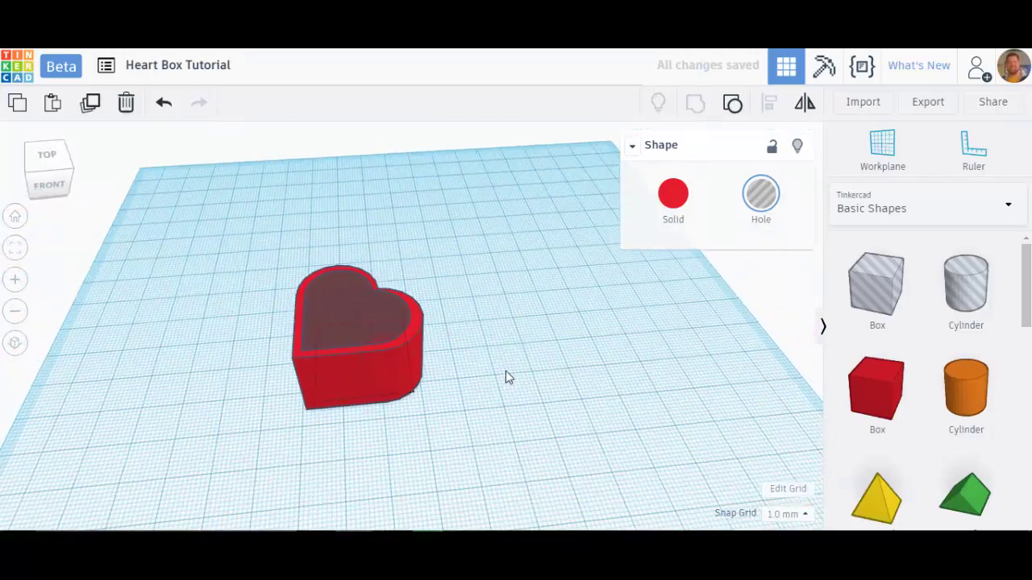
{"action": "left_click", "coordinate": [379, 337]}
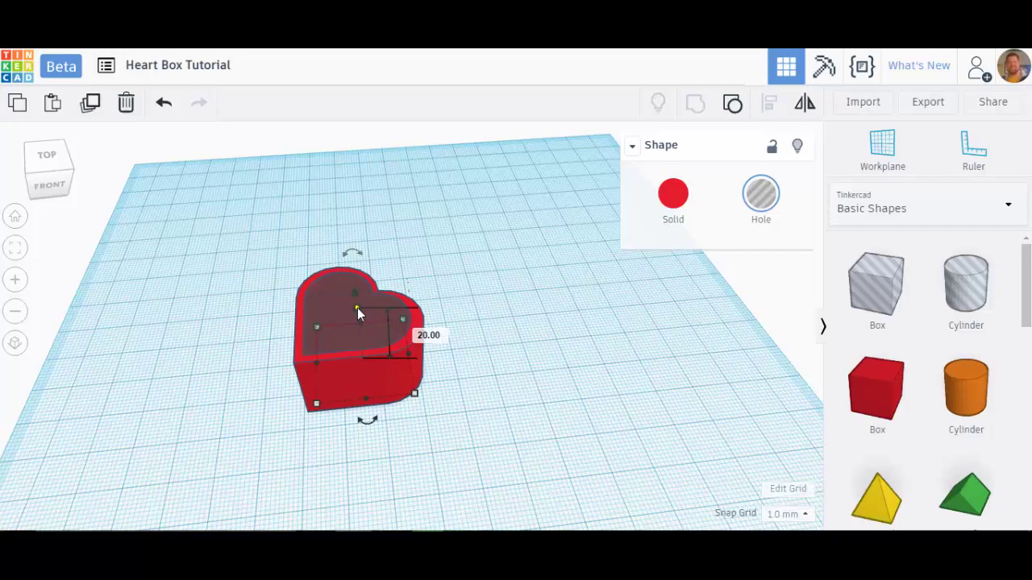
{"action": "left_click_drag", "start_coordinate": [356, 292], "coordinate": [435, 332]}
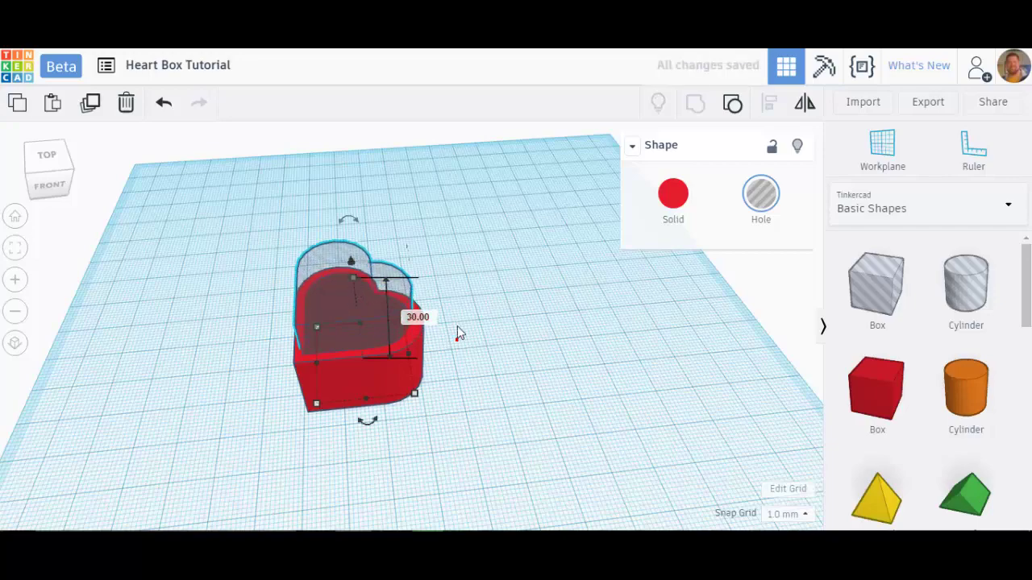
{"action": "right_click_drag", "start_coordinate": [457, 333], "coordinate": [460, 380]}
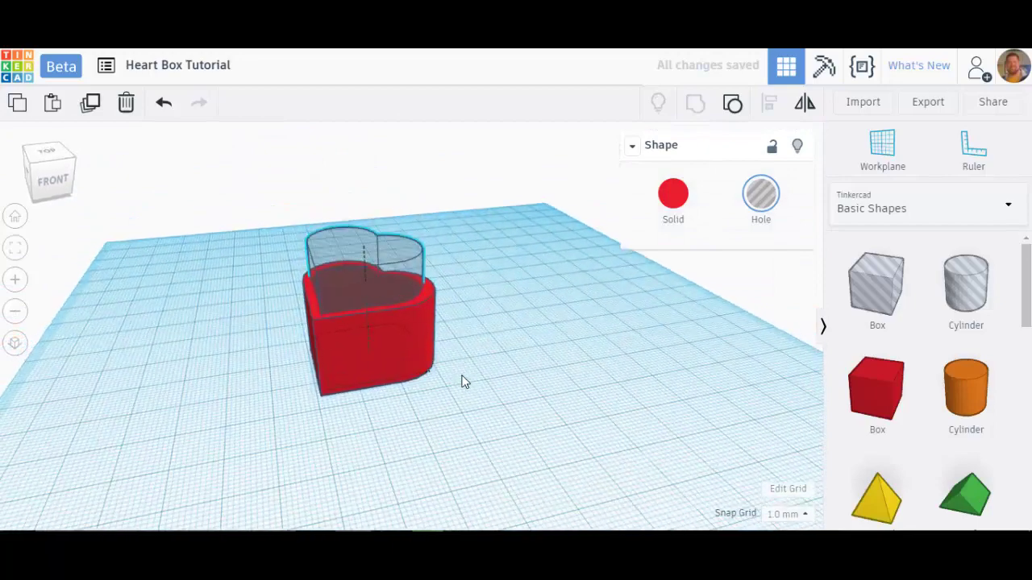
{"action": "left_click", "coordinate": [474, 412]}
{"action": "left_click_drag", "start_coordinate": [255, 252], "coordinate": [258, 252]}
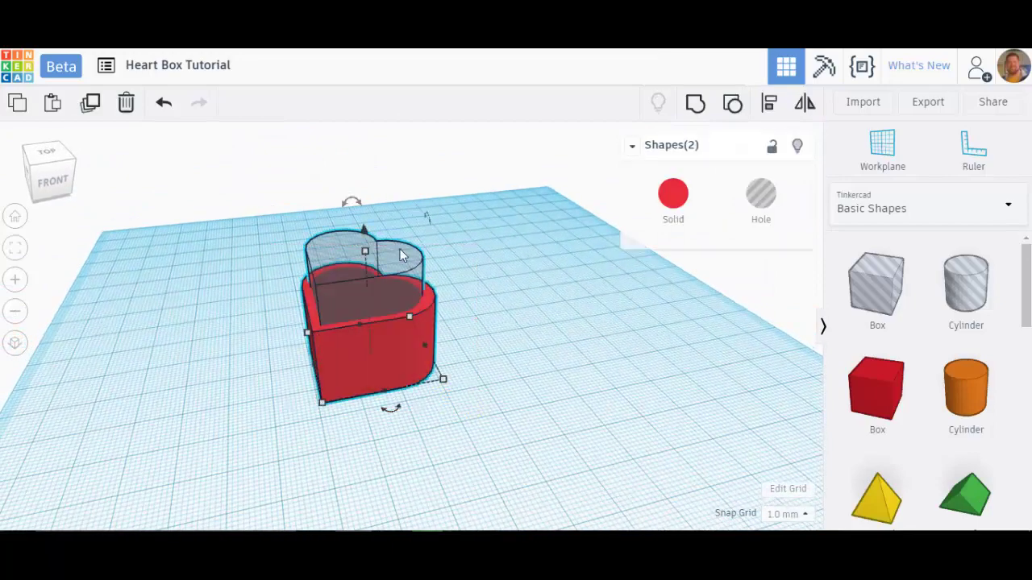
{"action": "left_click", "coordinate": [694, 103]}
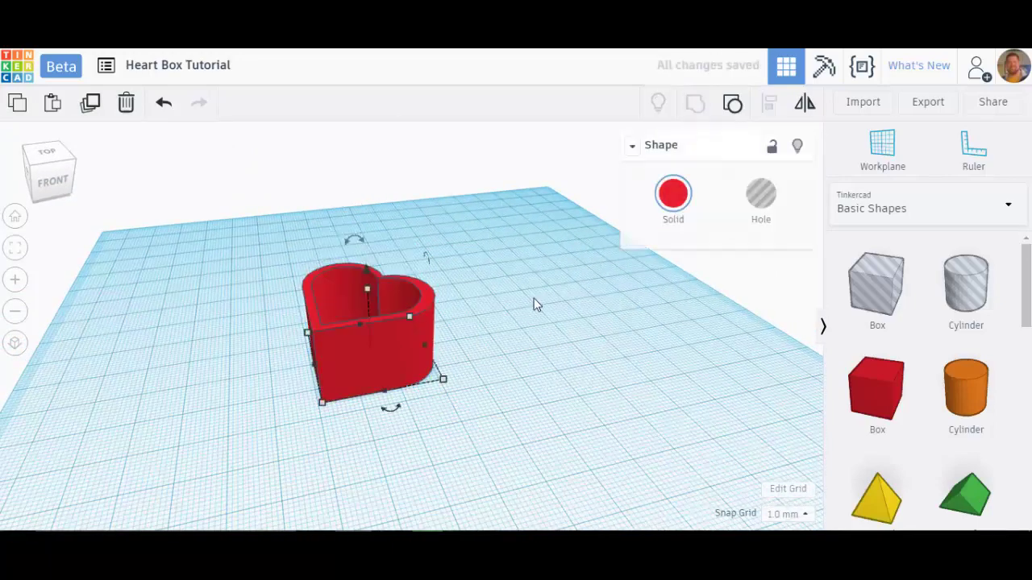
{"action": "left_click", "coordinate": [498, 277]}
{"action": "right_click_drag", "start_coordinate": [497, 277], "coordinate": [457, 327]}
{"action": "left_click", "coordinate": [402, 356]}
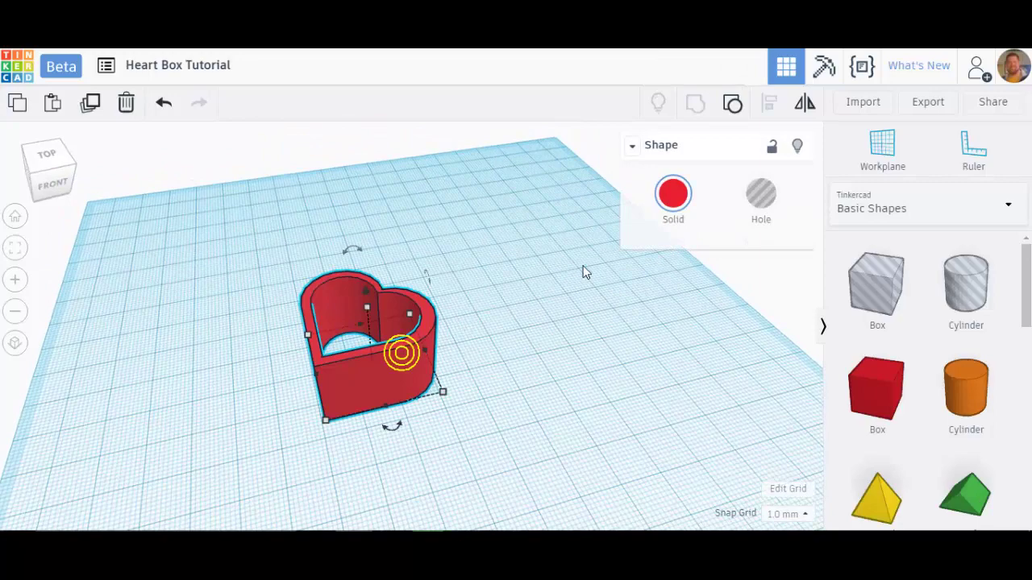
{"action": "left_click", "coordinate": [736, 109]}
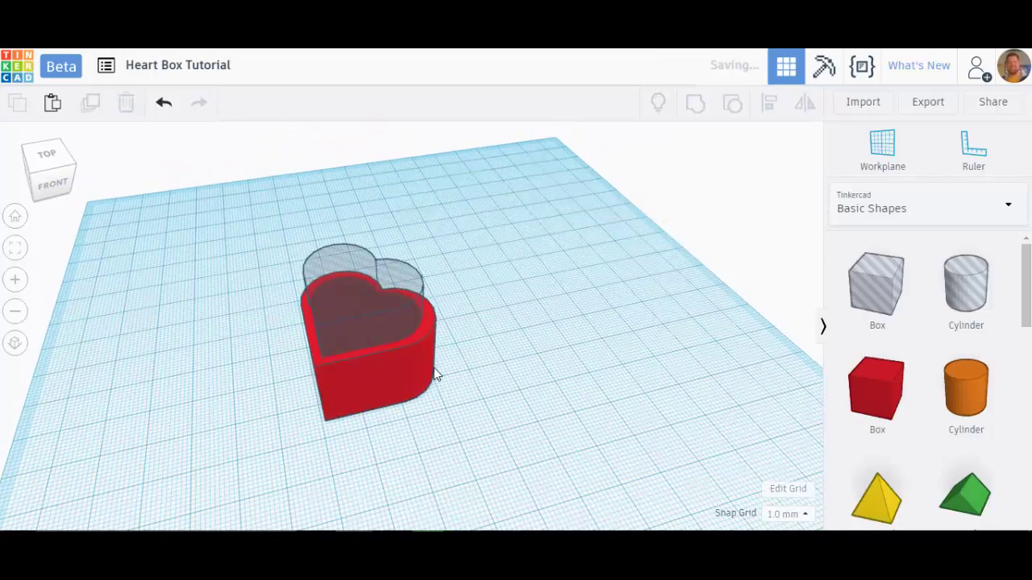
Step: Ungroup the heart and lift the hole heart 2 mm off the workplane
{"action": "left_click", "coordinate": [362, 294]}
{"action": "right_click_drag", "start_coordinate": [362, 293], "coordinate": [364, 251]}
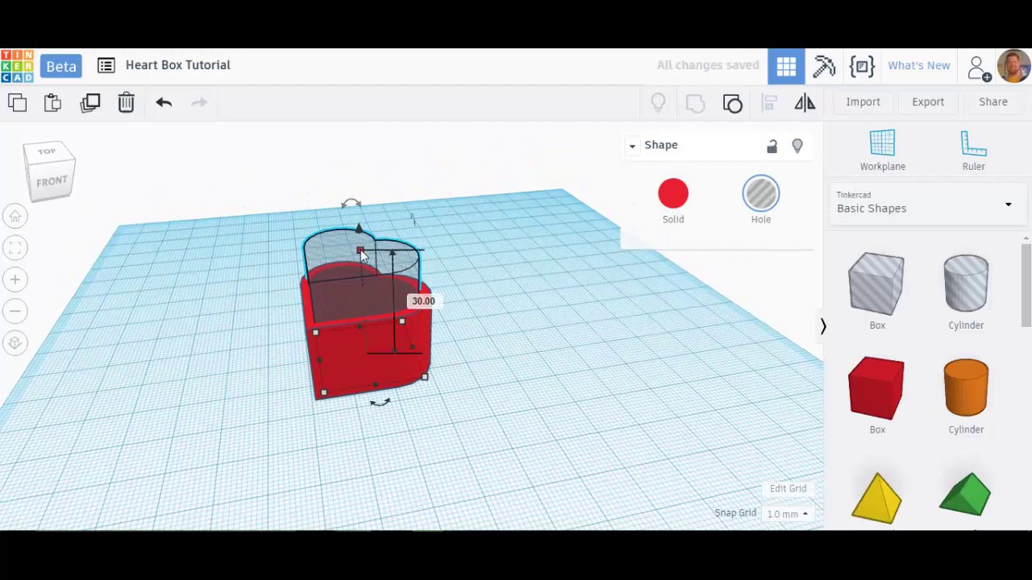
{"action": "left_click_drag", "start_coordinate": [360, 229], "coordinate": [362, 223]}
{"action": "left_click", "coordinate": [486, 411]}
Step: Regroup the solid and hole hearts into a hollow box and move it up-left
{"action": "left_click_drag", "start_coordinate": [429, 379], "coordinate": [310, 246]}
{"action": "left_click", "coordinate": [684, 113]}
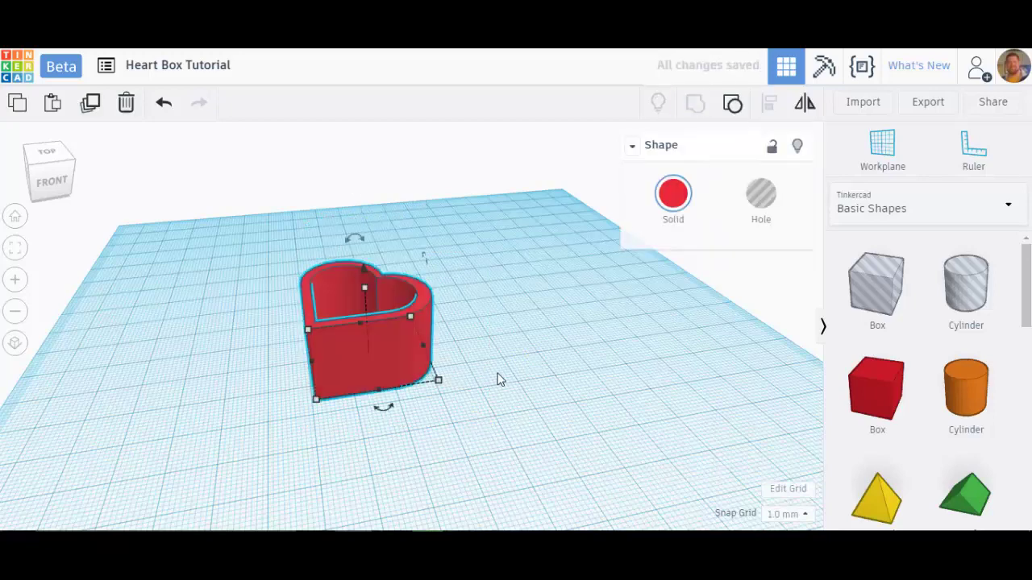
{"action": "left_click", "coordinate": [495, 376]}
{"action": "right_click_drag", "start_coordinate": [486, 320], "coordinate": [371, 401]}
{"action": "left_click", "coordinate": [410, 338]}
{"action": "left_click_drag", "start_coordinate": [410, 341], "coordinate": [371, 319]}
{"action": "left_click", "coordinate": [491, 327]}
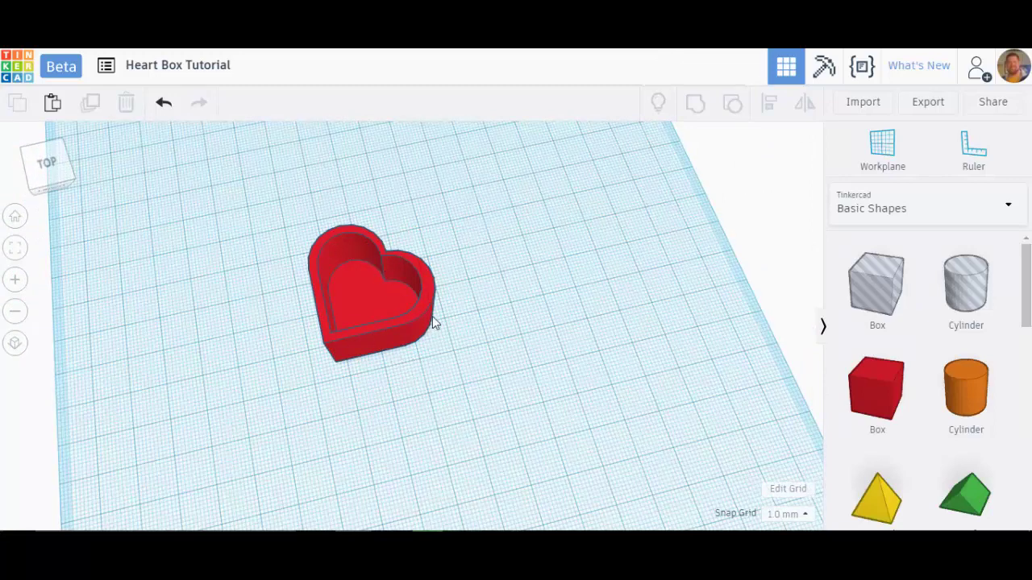
Step: Duplicate the heart box and move the copy up-left, away from the original
{"action": "left_click", "coordinate": [365, 312]}
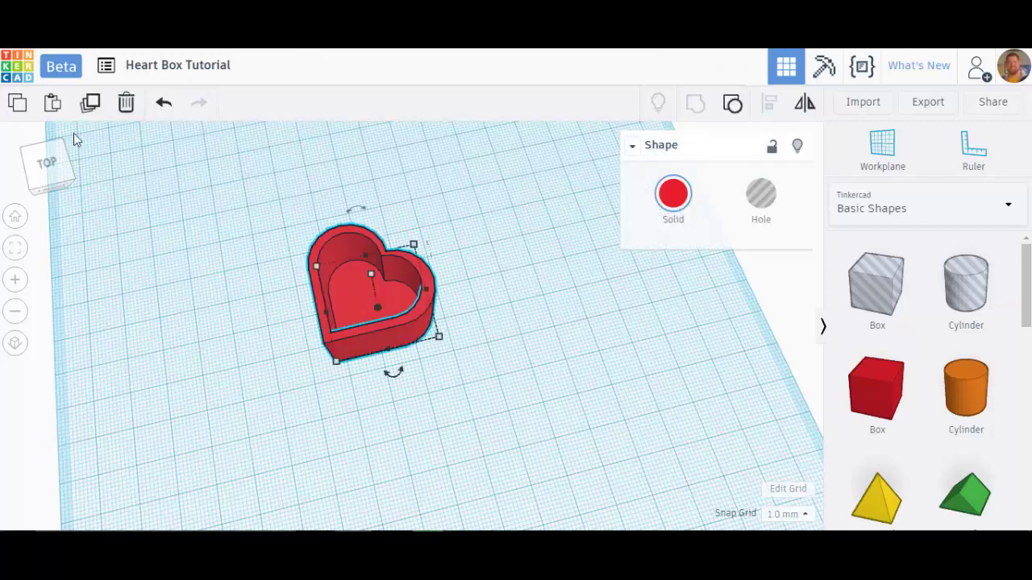
{"action": "left_click", "coordinate": [90, 102]}
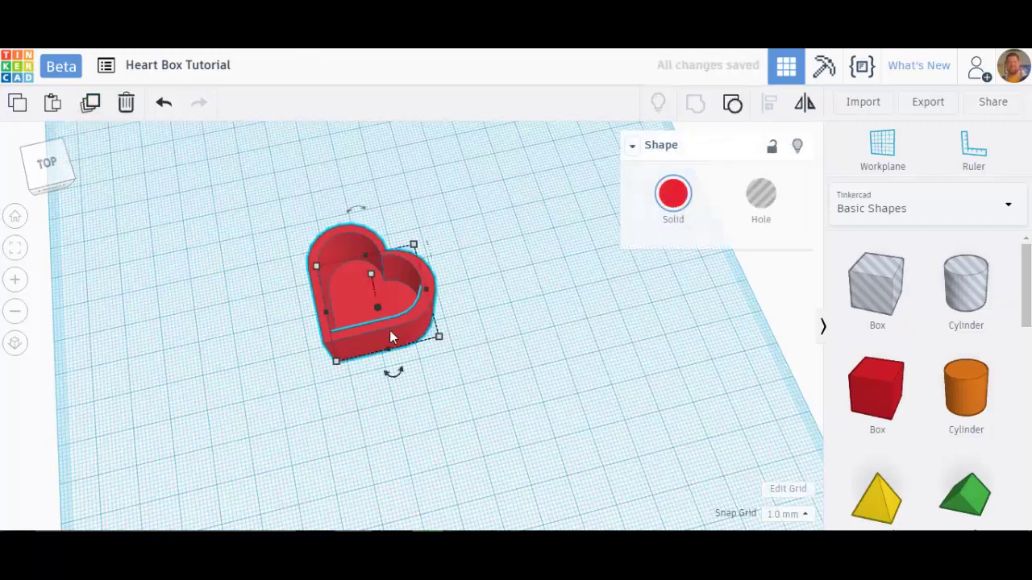
{"action": "left_click_drag", "start_coordinate": [390, 330], "coordinate": [139, 202]}
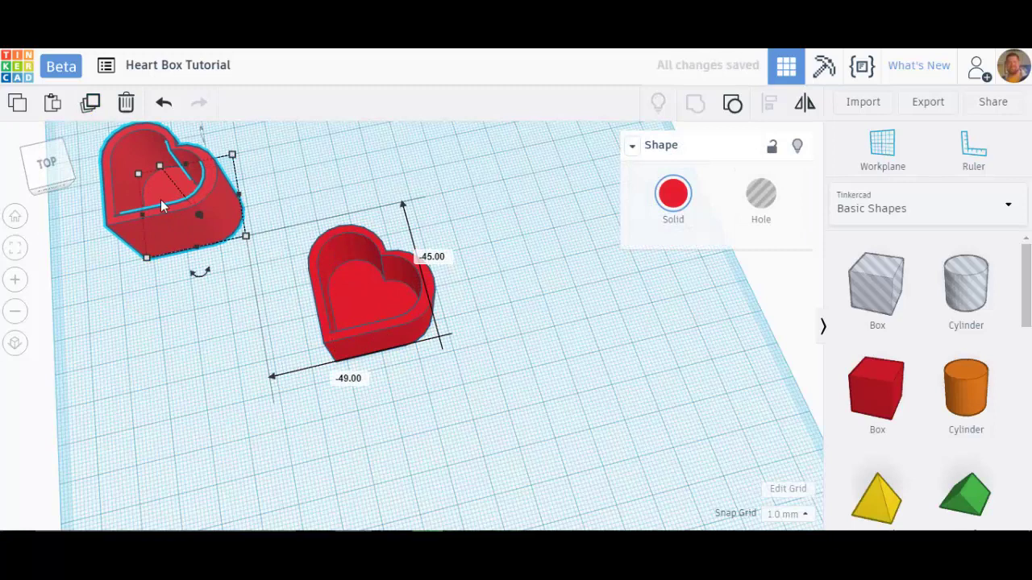
{"action": "left_click", "coordinate": [223, 352]}
Step: Ungroup the original heart box and switch its inner hole heart to Solid
{"action": "left_click", "coordinate": [369, 314]}
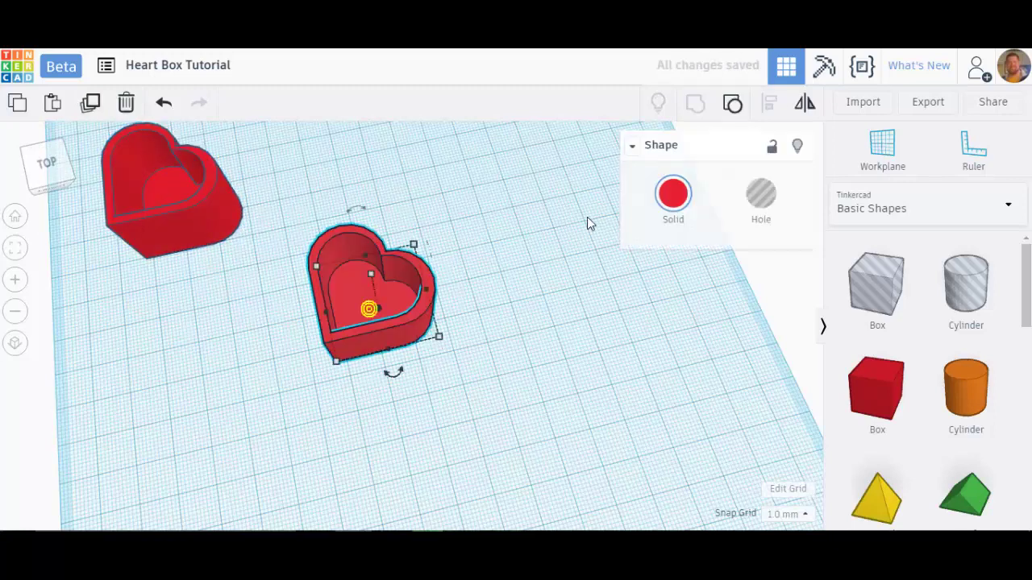
{"action": "left_click", "coordinate": [732, 103]}
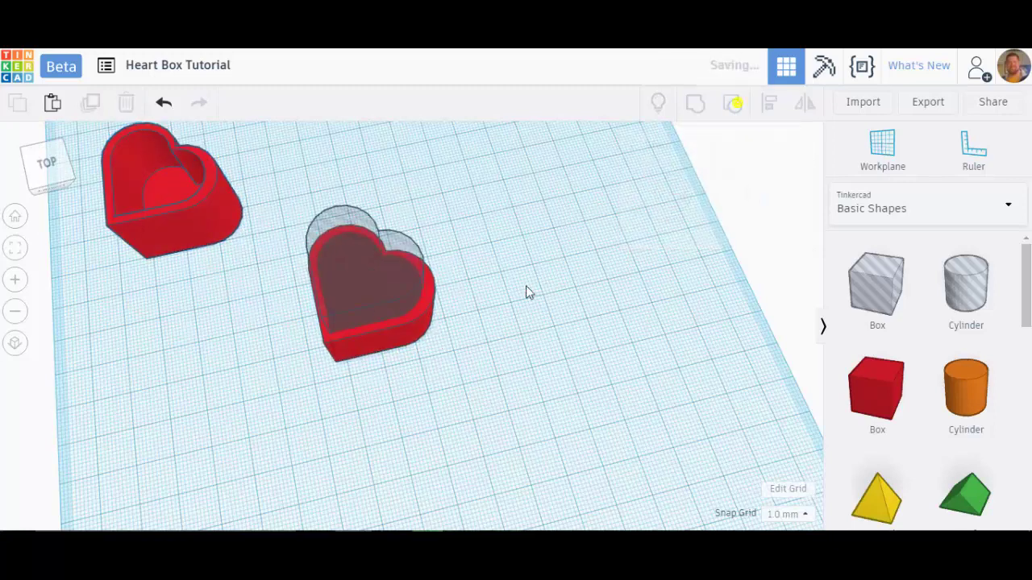
{"action": "left_click", "coordinate": [370, 277]}
{"action": "left_click", "coordinate": [672, 198]}
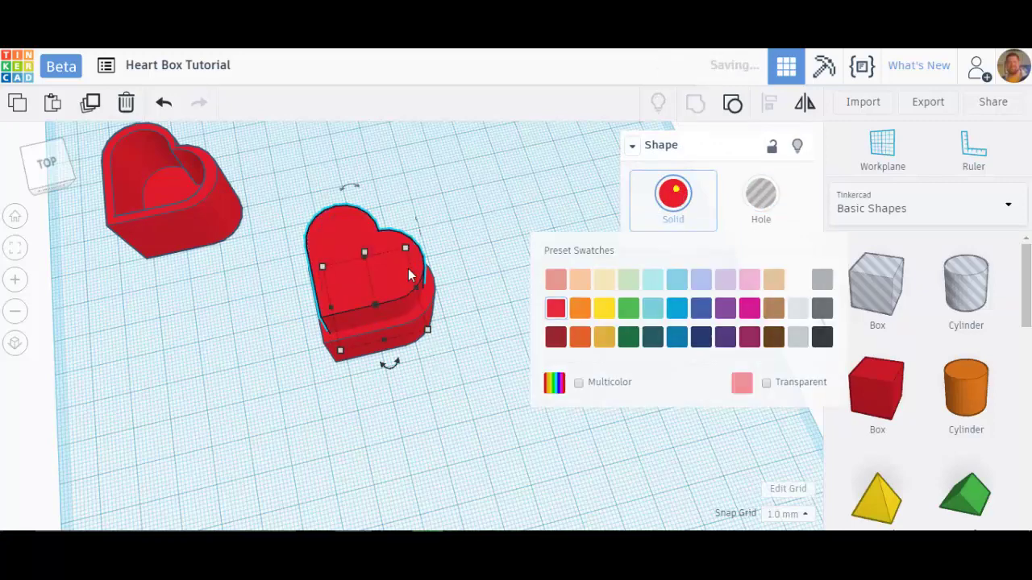
Step: Shorten the inner heart to 22 mm tall
{"action": "right_click_drag", "start_coordinate": [469, 274], "coordinate": [469, 212]}
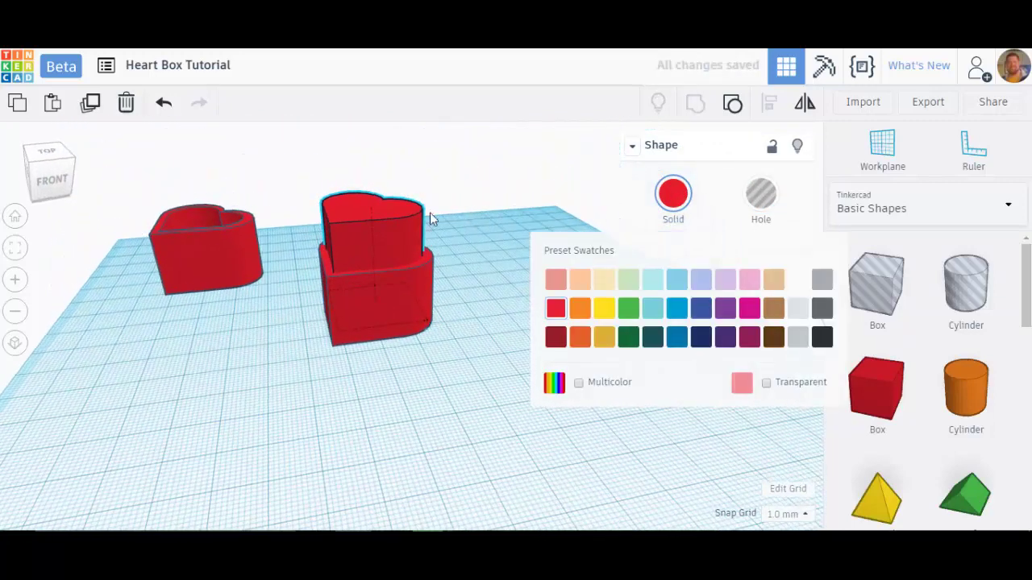
{"action": "left_click", "coordinate": [384, 225]}
{"action": "left_click_drag", "start_coordinate": [373, 206], "coordinate": [371, 245]}
{"action": "right_click_drag", "start_coordinate": [379, 345], "coordinate": [407, 329]}
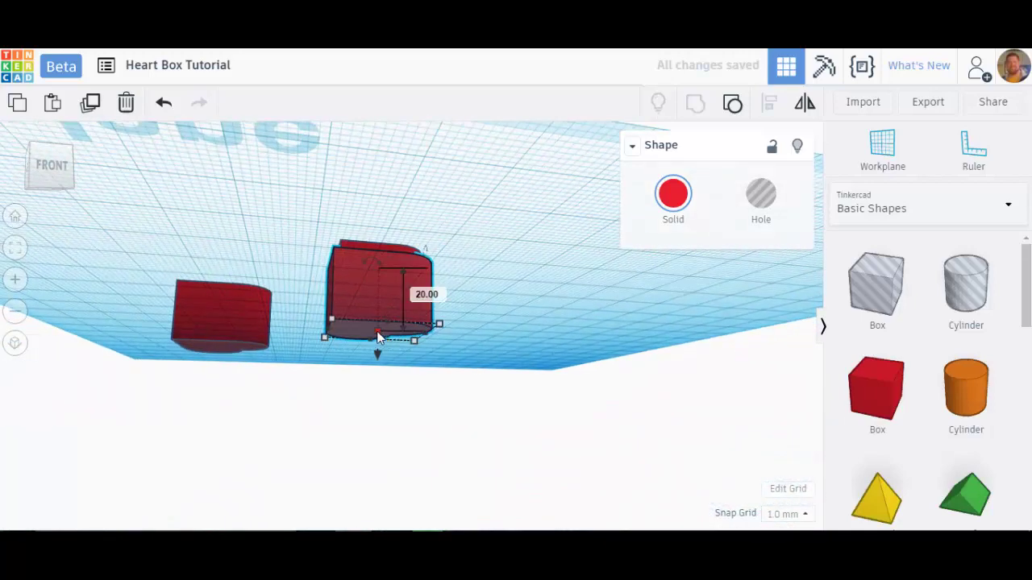
{"action": "right_click_drag", "start_coordinate": [516, 267], "coordinate": [385, 287]}
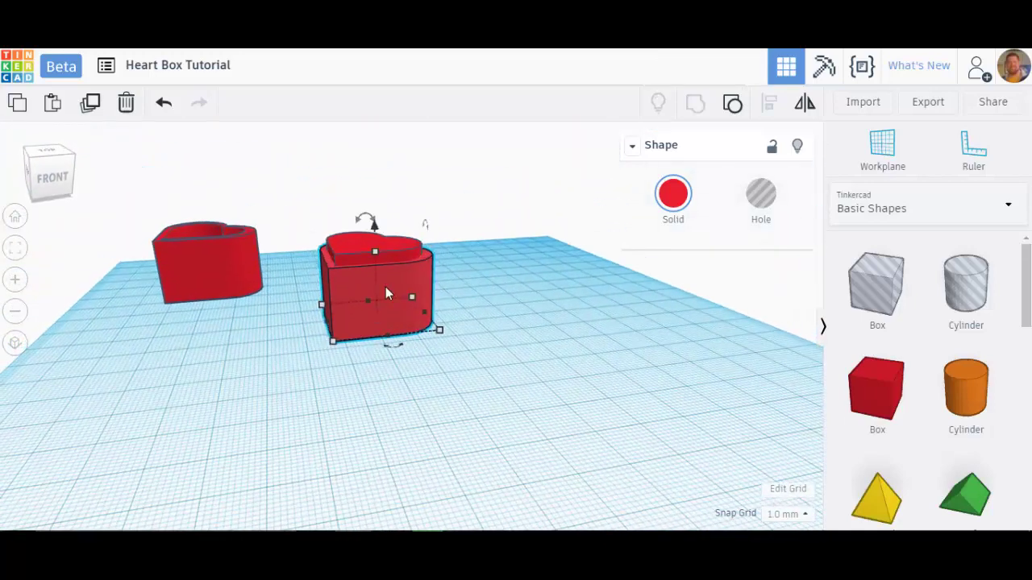
Step: Flatten the outer heart into a thin base slab and the inner heart to about 3 mm
{"action": "left_click_drag", "start_coordinate": [374, 262], "coordinate": [377, 302]}
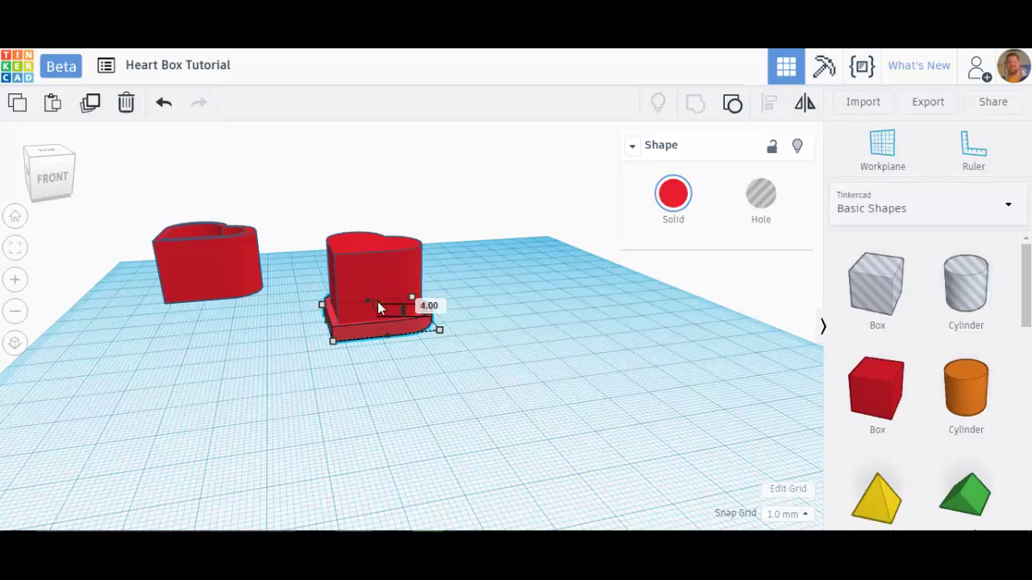
{"action": "left_click", "coordinate": [368, 242]}
{"action": "left_click_drag", "start_coordinate": [376, 247], "coordinate": [378, 300]}
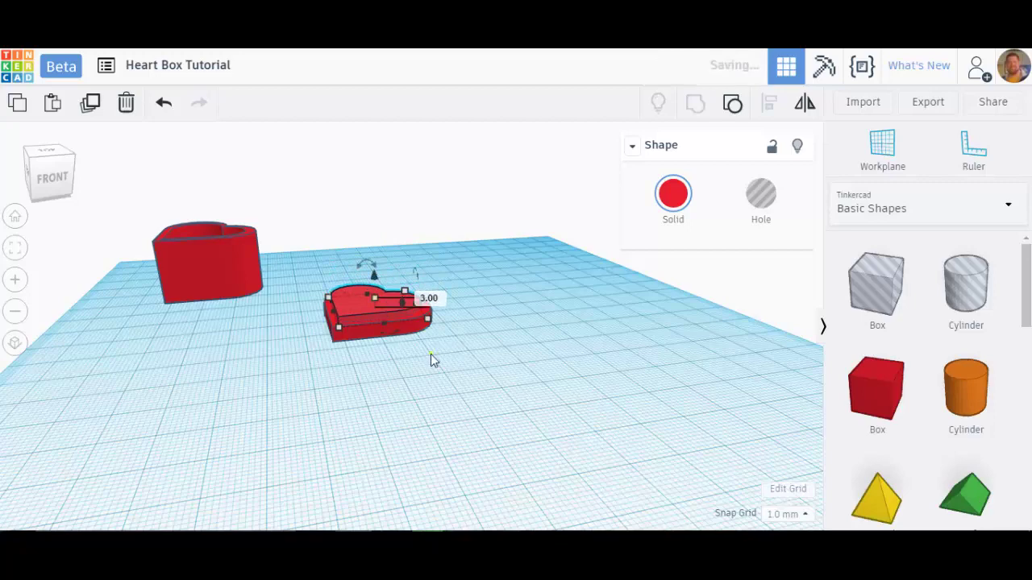
{"action": "left_click", "coordinate": [430, 354]}
{"action": "right_click_drag", "start_coordinate": [430, 354], "coordinate": [462, 353]}
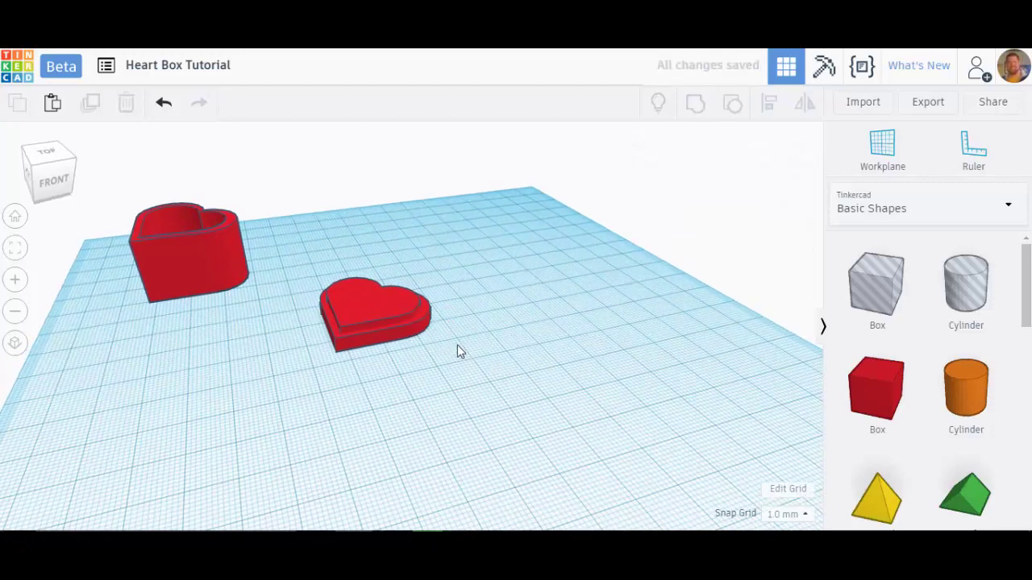
{"action": "scroll", "coordinate": [457, 350], "scroll_direction": "up", "scroll_amount": 6}
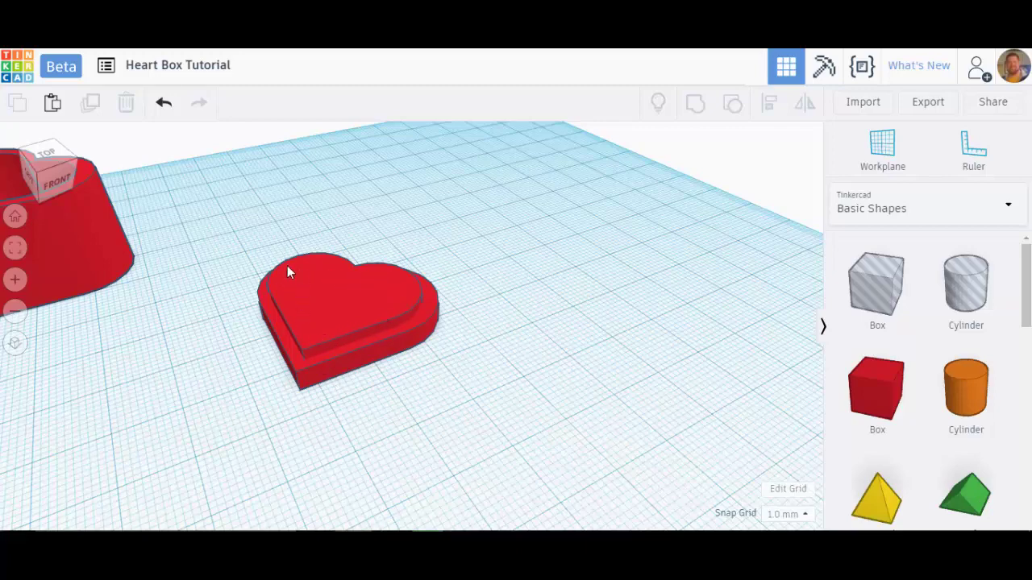
{"action": "right_click_drag", "start_coordinate": [127, 344], "coordinate": [71, 297]}
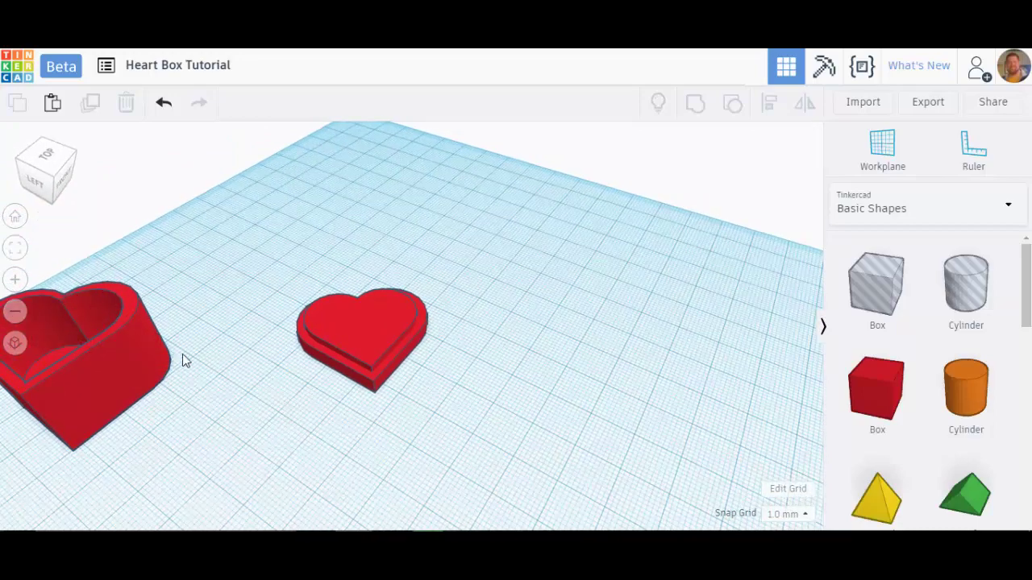
{"action": "right_click_drag", "start_coordinate": [261, 385], "coordinate": [233, 386]}
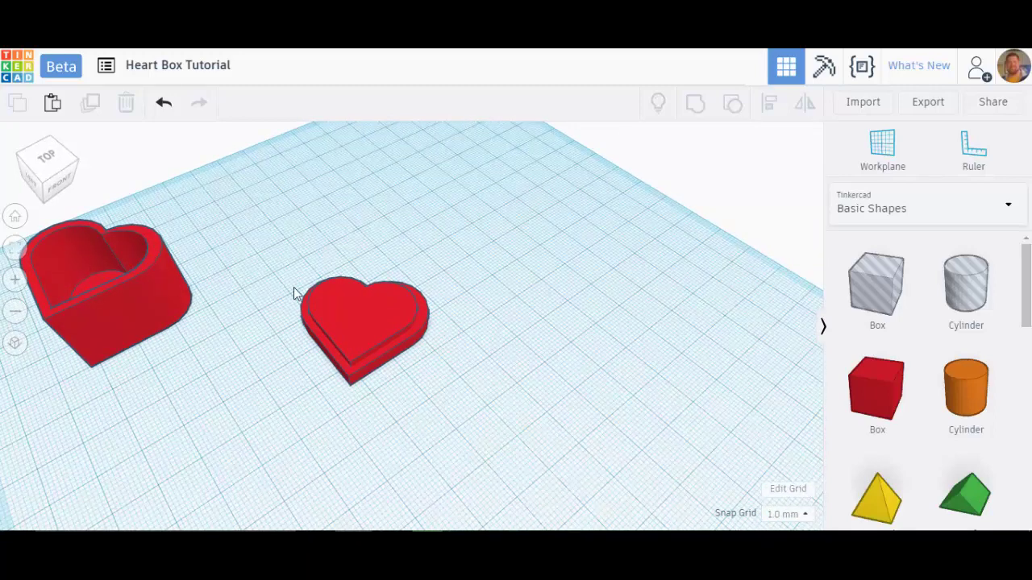
Step: Resize the lid's lip heart to 24 mm wide by 25 mm deep
{"action": "left_click", "coordinate": [360, 315]}
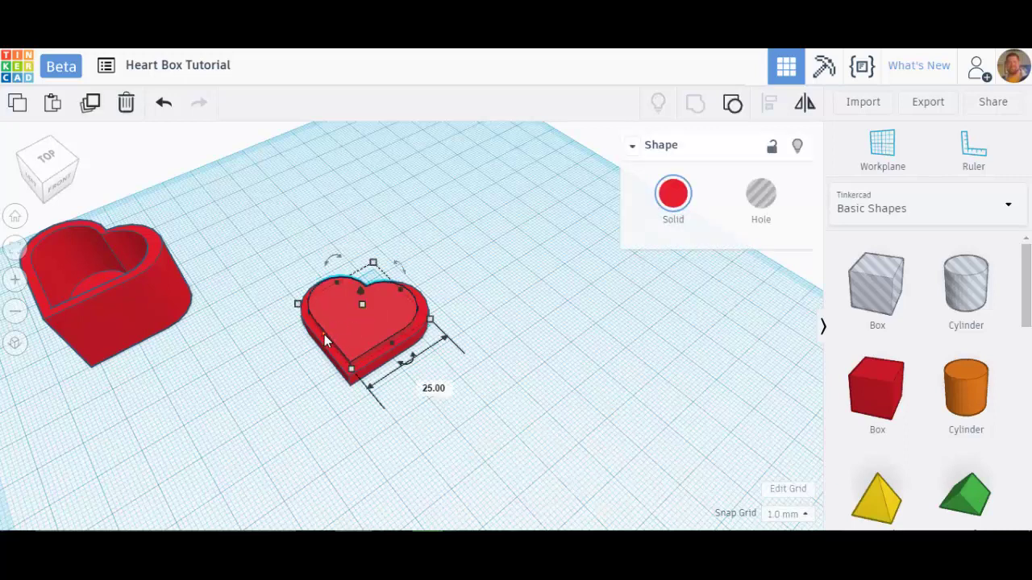
{"action": "key", "text": "Left"}
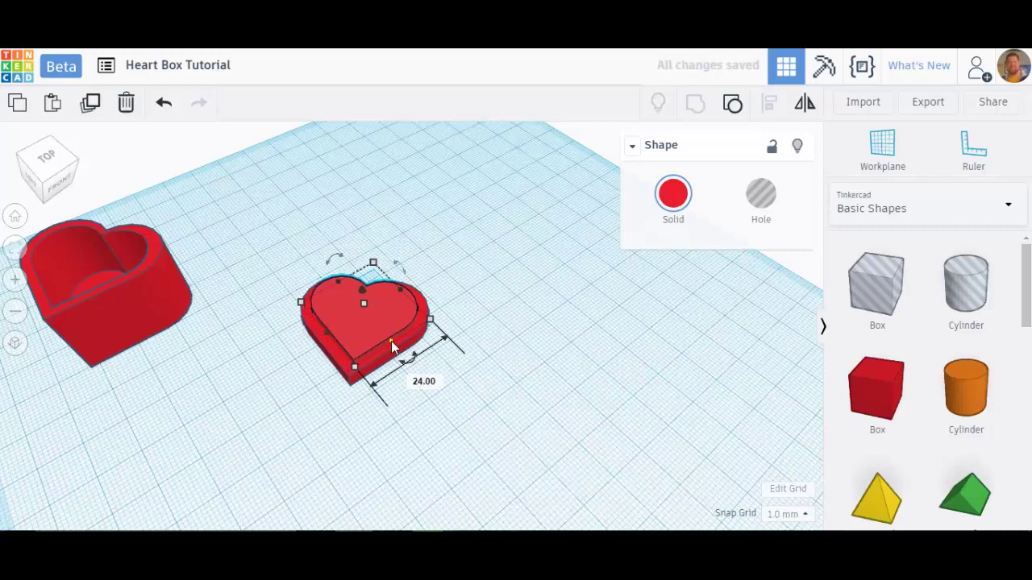
{"action": "key", "text": "Down"}
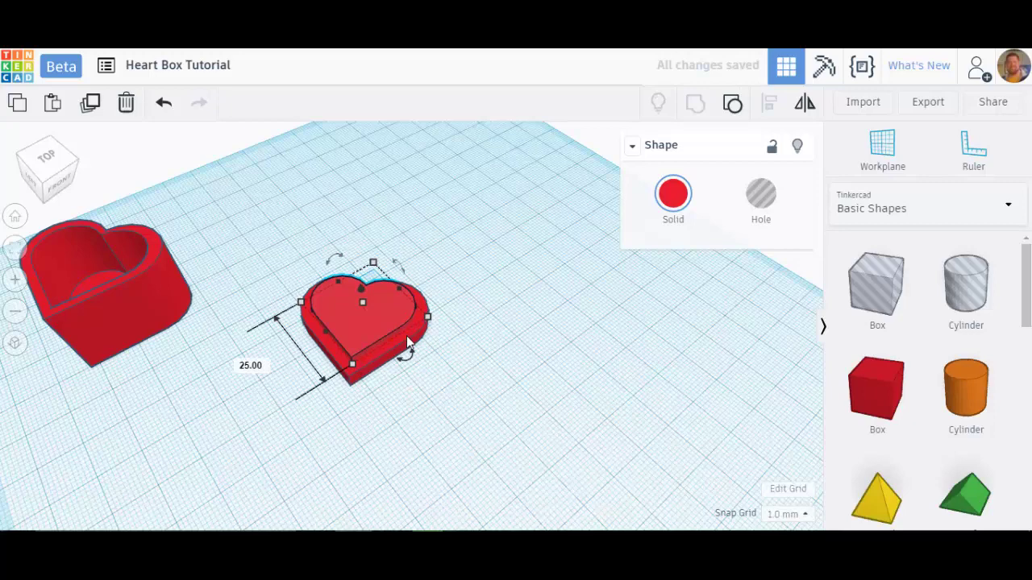
{"action": "right_click_drag", "start_coordinate": [443, 323], "coordinate": [458, 388]}
Step: Nudge the lip heart down and left to centre it on the lid base
{"action": "key", "text": "Down"}
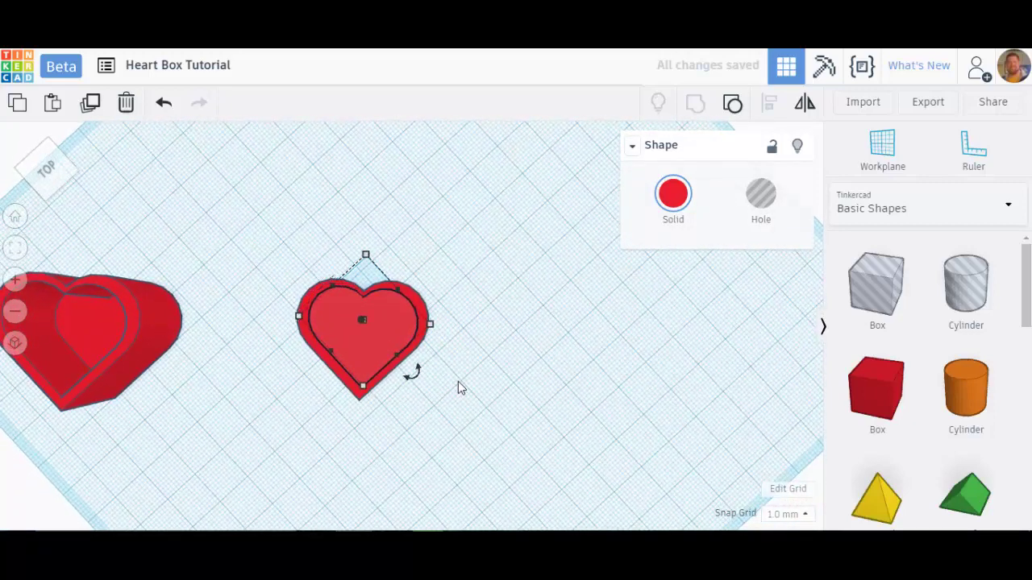
{"action": "key", "text": "Left"}
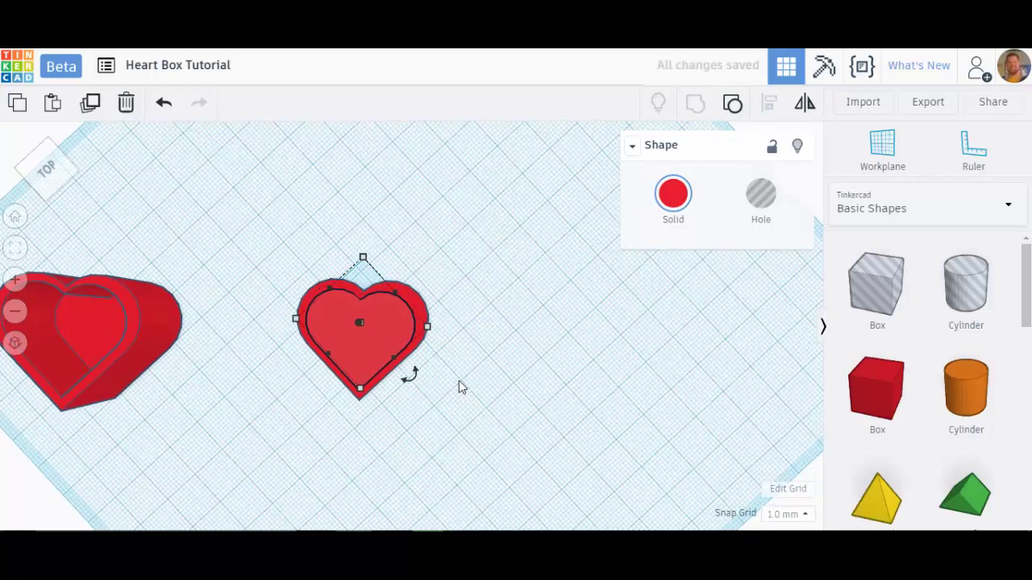
{"action": "left_click", "coordinate": [460, 378]}
{"action": "right_click_drag", "start_coordinate": [488, 406], "coordinate": [387, 333]}
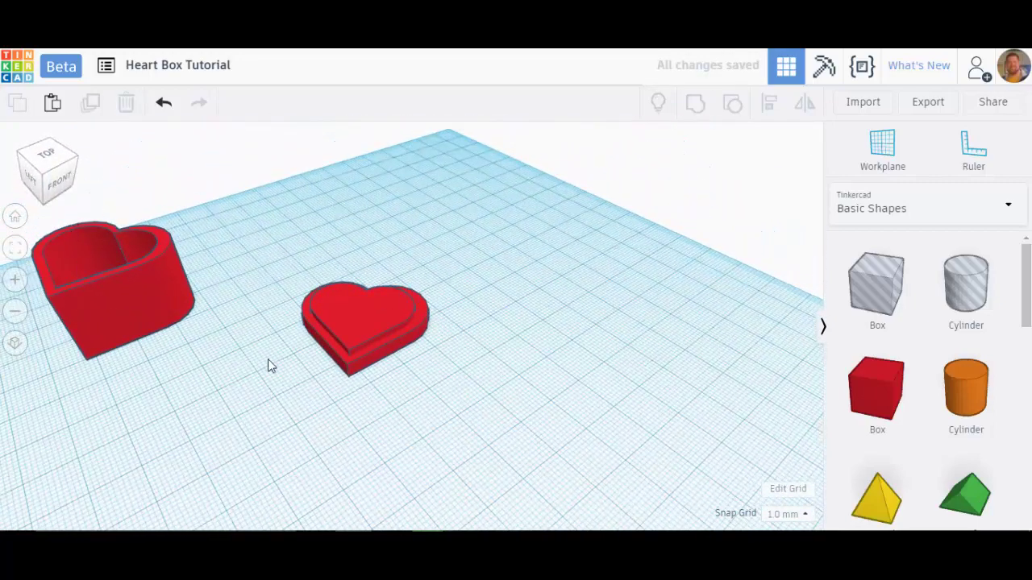
Step: Move the hollow heart box next to the lid
{"action": "right_click_drag", "start_coordinate": [413, 382], "coordinate": [174, 324]}
{"action": "left_click_drag", "start_coordinate": [173, 318], "coordinate": [288, 396]}
{"action": "left_click", "coordinate": [397, 391]}
{"action": "right_click_drag", "start_coordinate": [397, 391], "coordinate": [362, 435]}
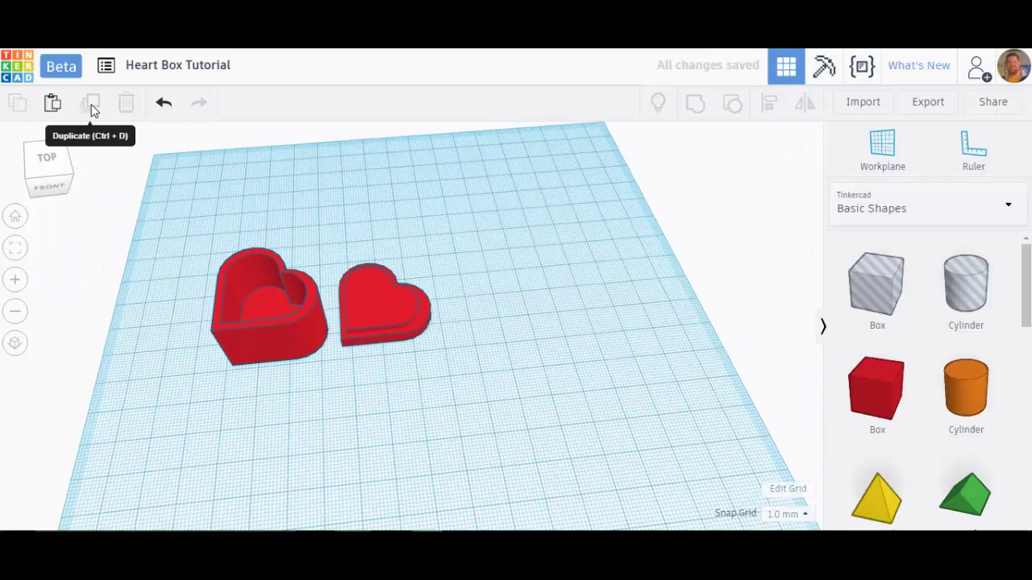
Step: Group the lid's base and lip hearts into a single lid
{"action": "left_click", "coordinate": [375, 309]}
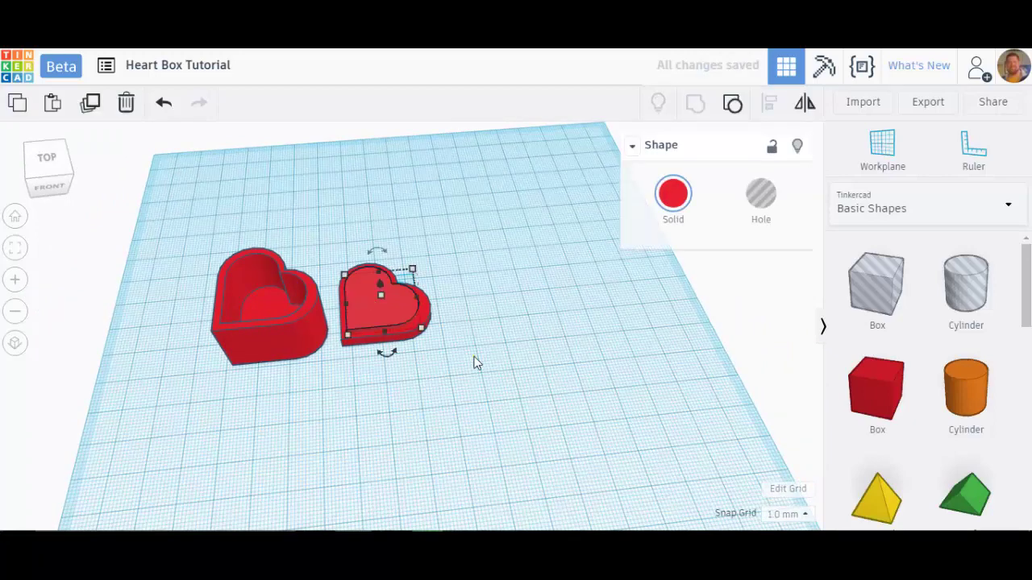
{"action": "left_click", "coordinate": [464, 362]}
{"action": "left_click_drag", "start_coordinate": [429, 337], "coordinate": [354, 255]}
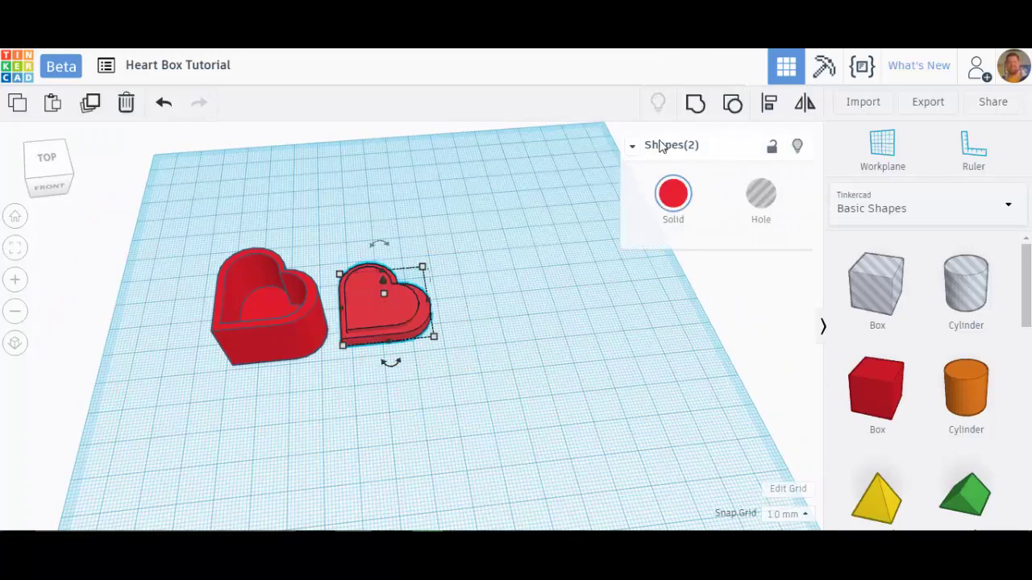
{"action": "left_click", "coordinate": [691, 110]}
{"action": "left_click", "coordinate": [468, 335]}
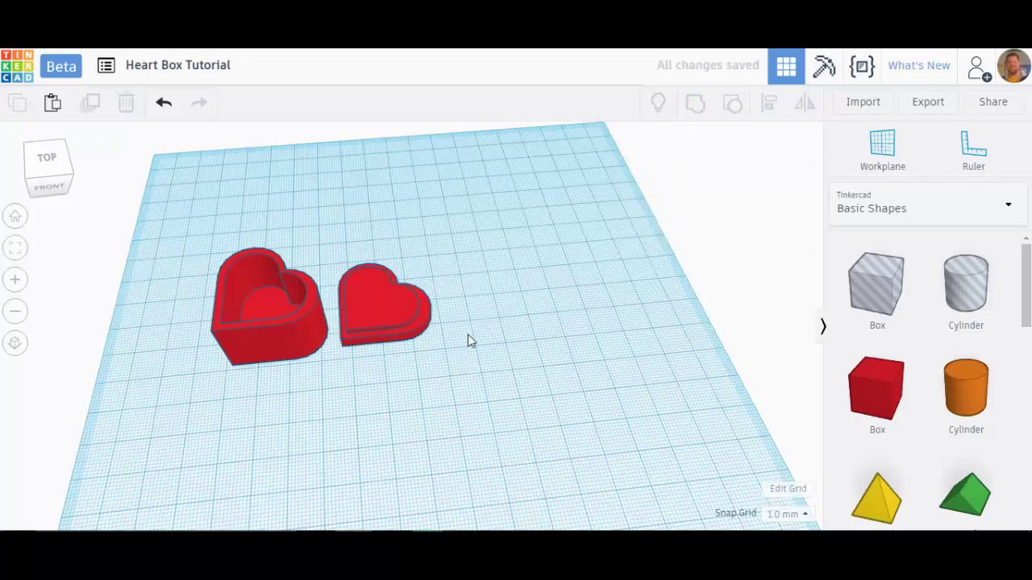
{"action": "right_click_drag", "start_coordinate": [411, 355], "coordinate": [383, 347]}
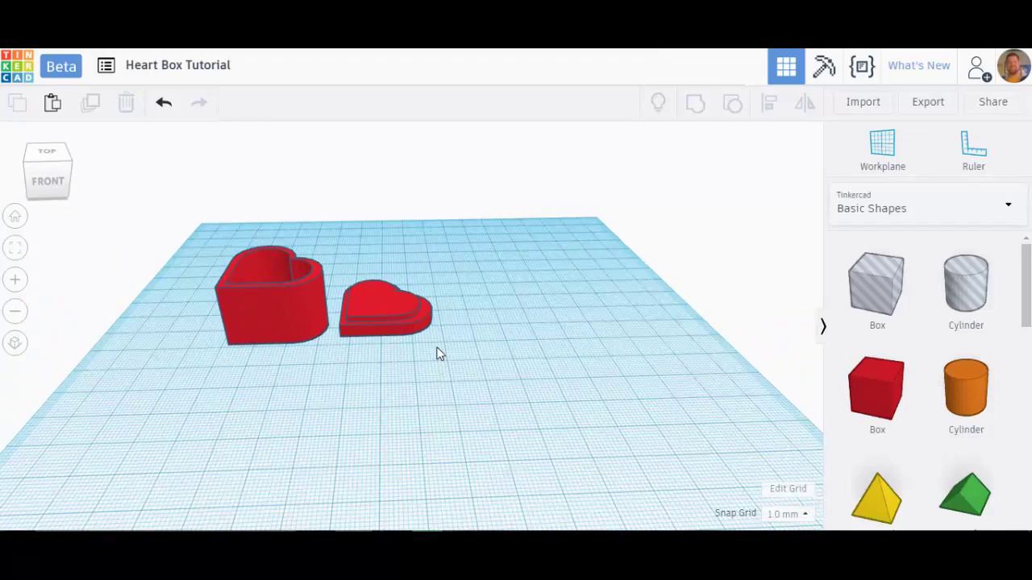
{"action": "right_click_drag", "start_coordinate": [439, 355], "coordinate": [532, 312]}
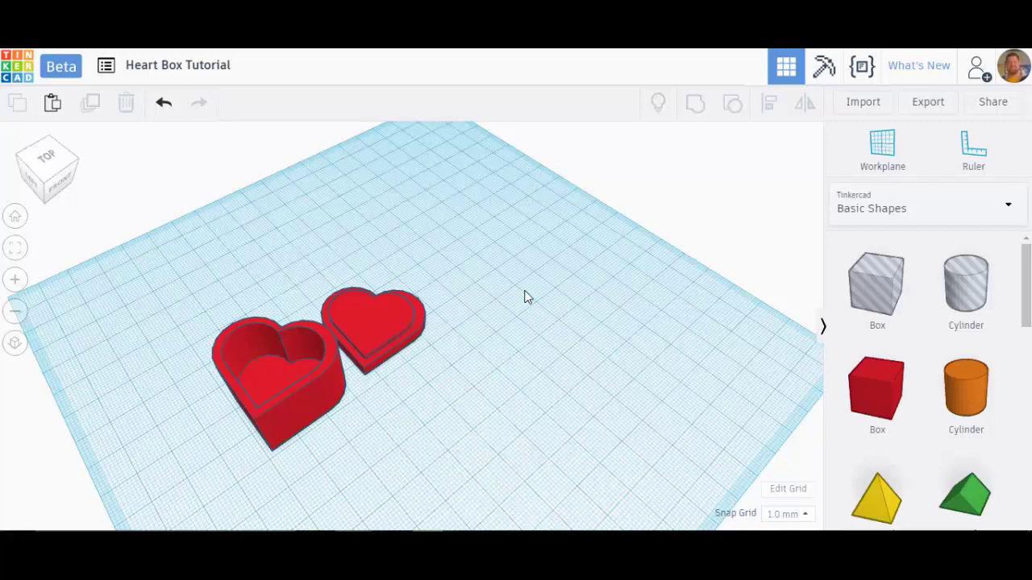